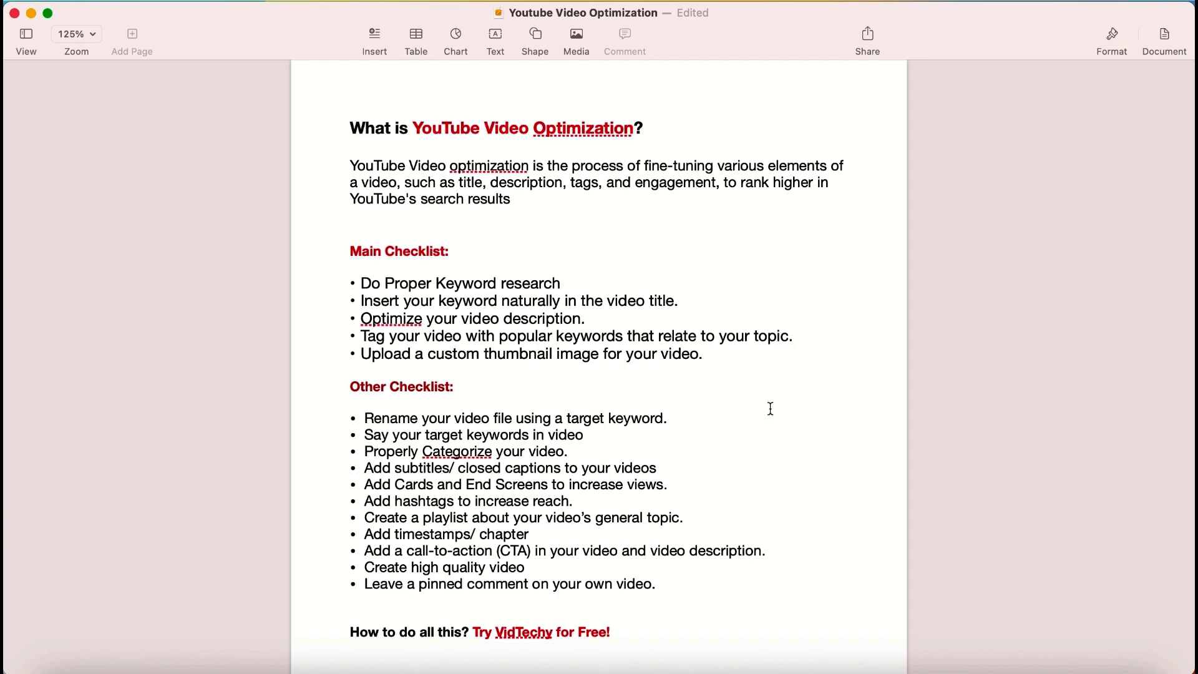
Scroll through the Pages YouTube Video Optimization checklist, then down to VidTechy's SEO Tools section.
scroll(772, 405, "down", 2)
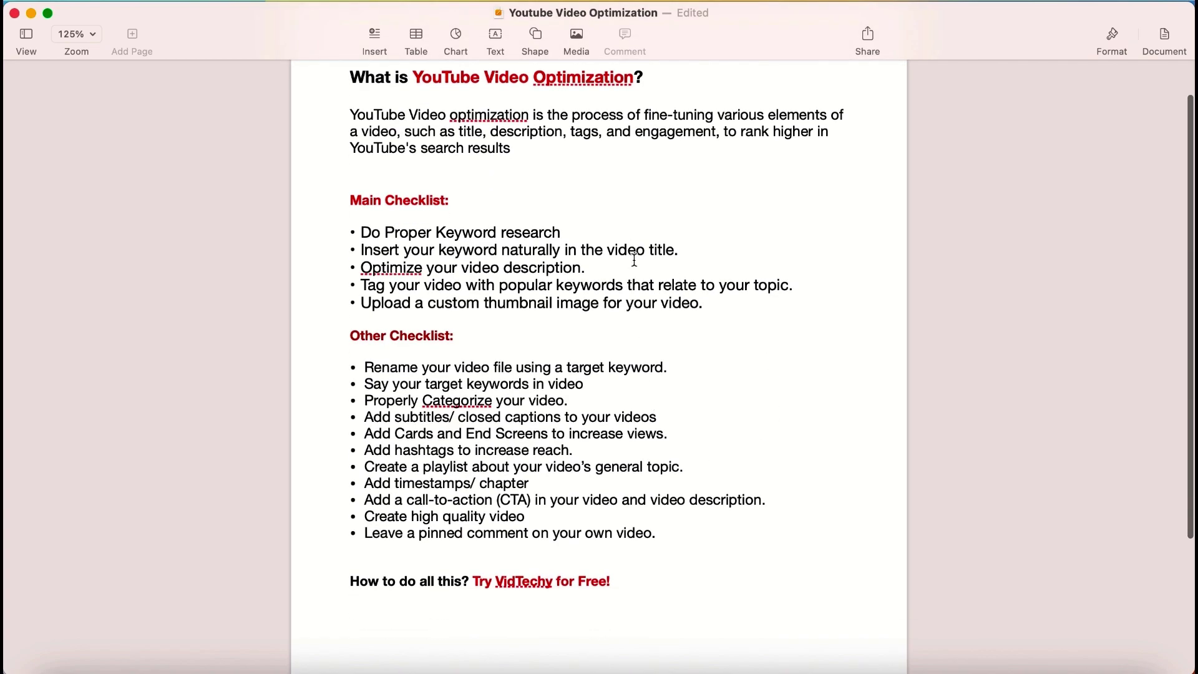
scroll(599, 278, "up", 1)
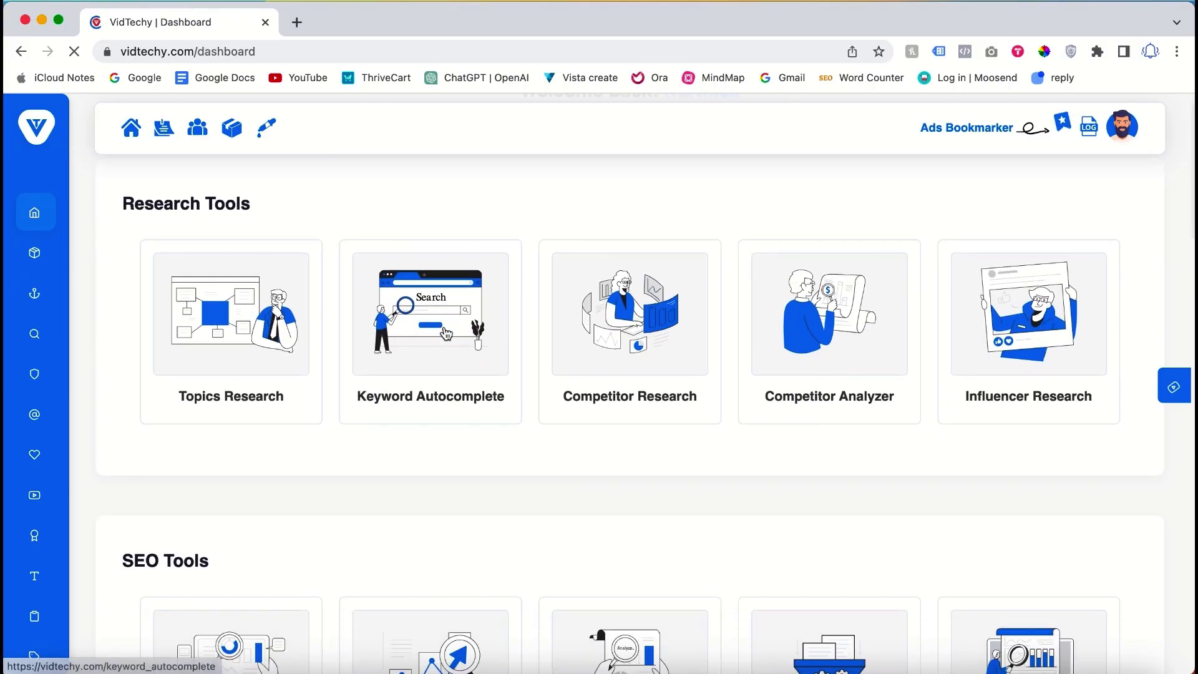
scroll(443, 331, "down", 5)
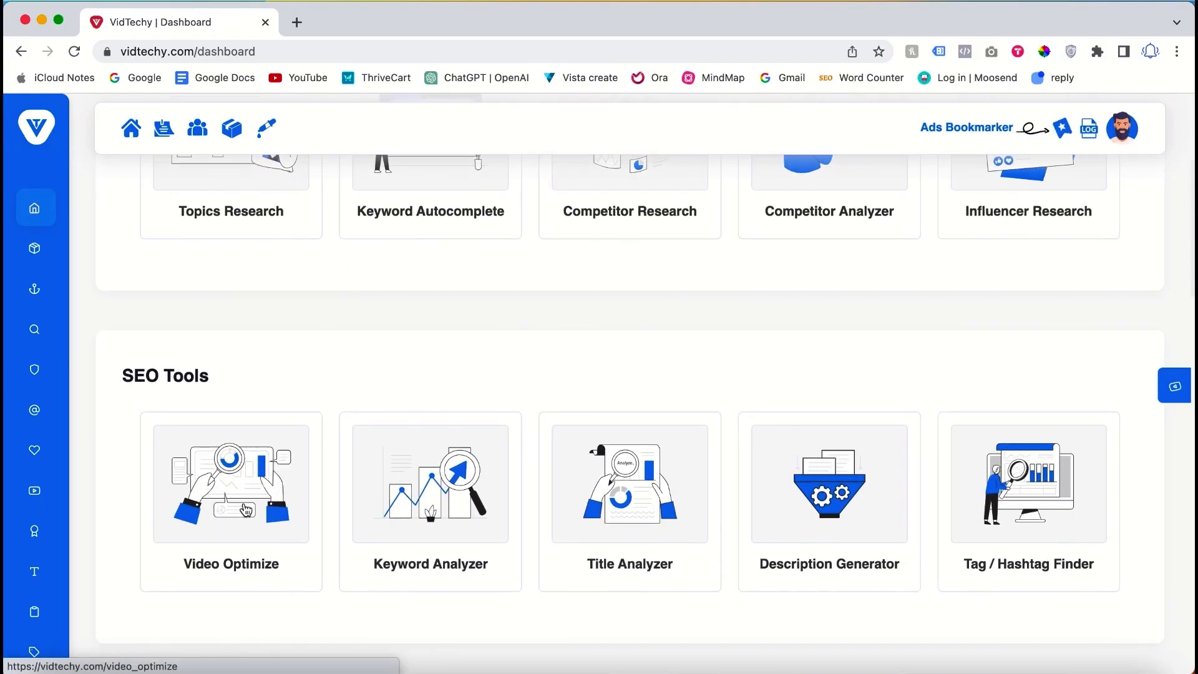
Create a new Video Optimize project named 'Youtube Ads' and dismiss the saved confirmation.
left_click(243, 505)
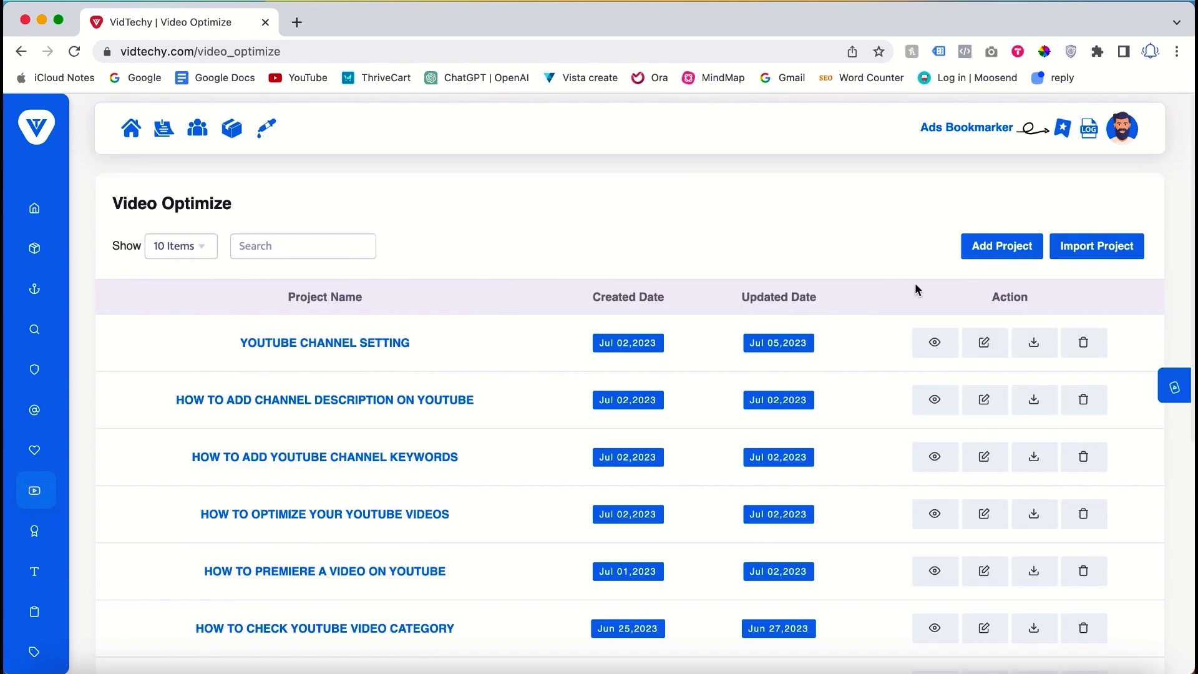
left_click(1013, 256)
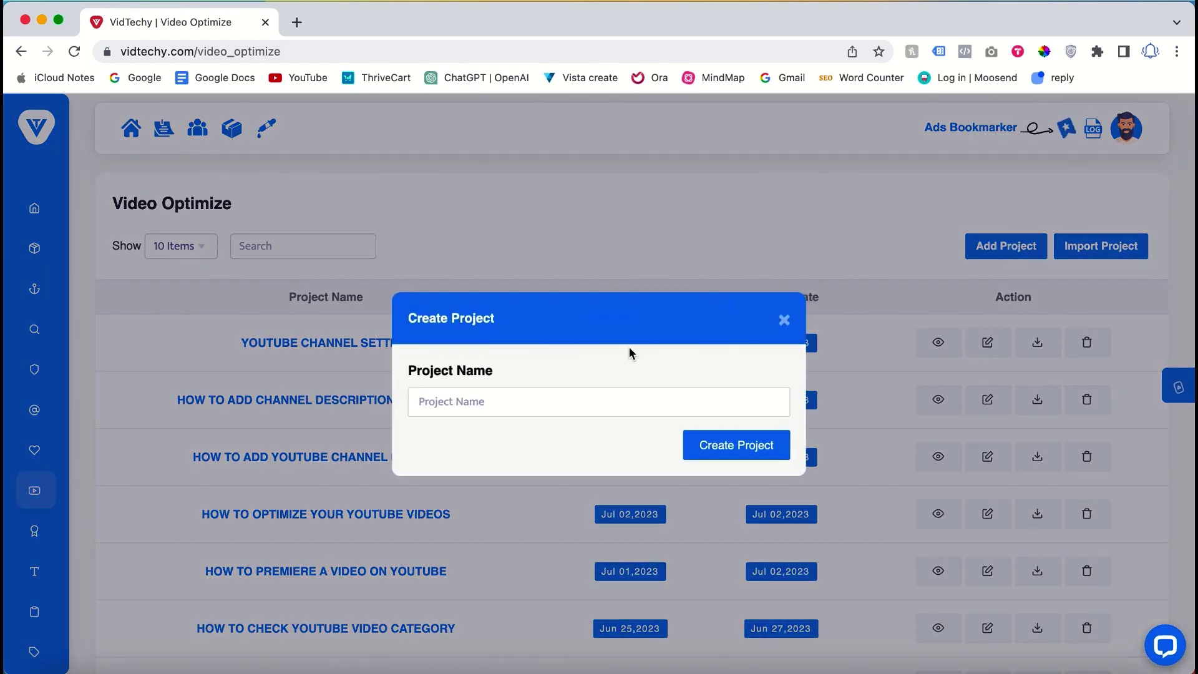
left_click(568, 405)
type("youtube")
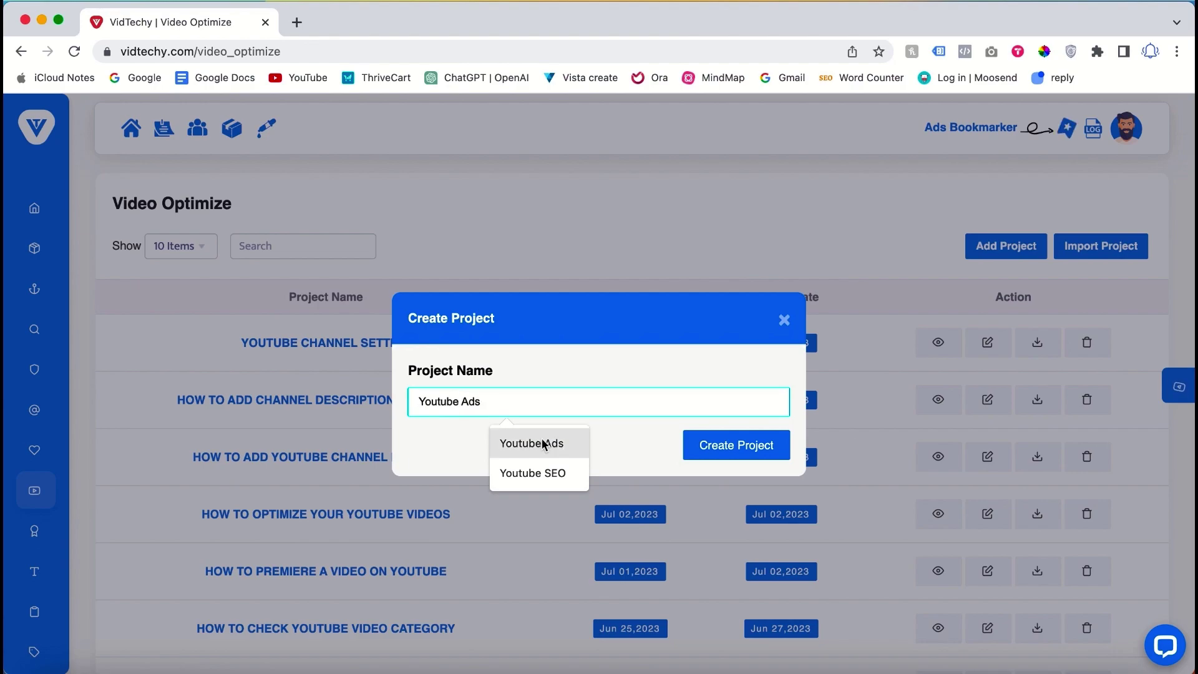
left_click(543, 443)
left_click(723, 450)
left_click(596, 449)
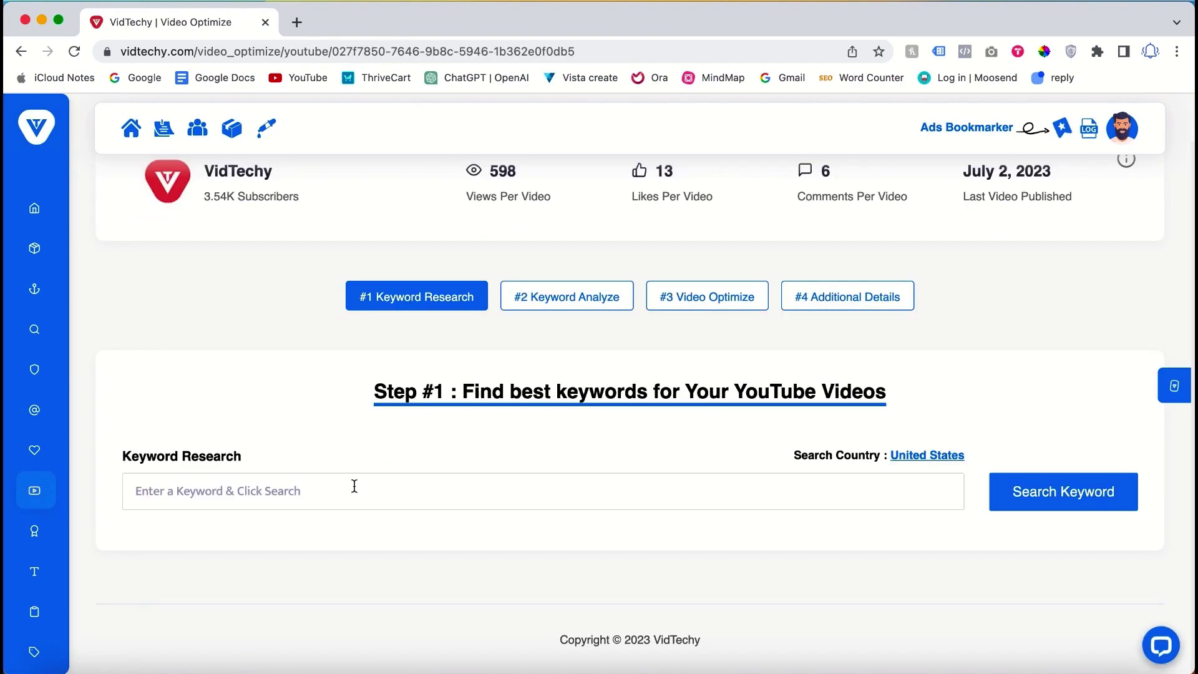
Enter 'youtube ads' as the keyword in Step #1 Keyword Research.
left_click(354, 486)
type("youtube ads")
scroll(316, 414, "down", 3)
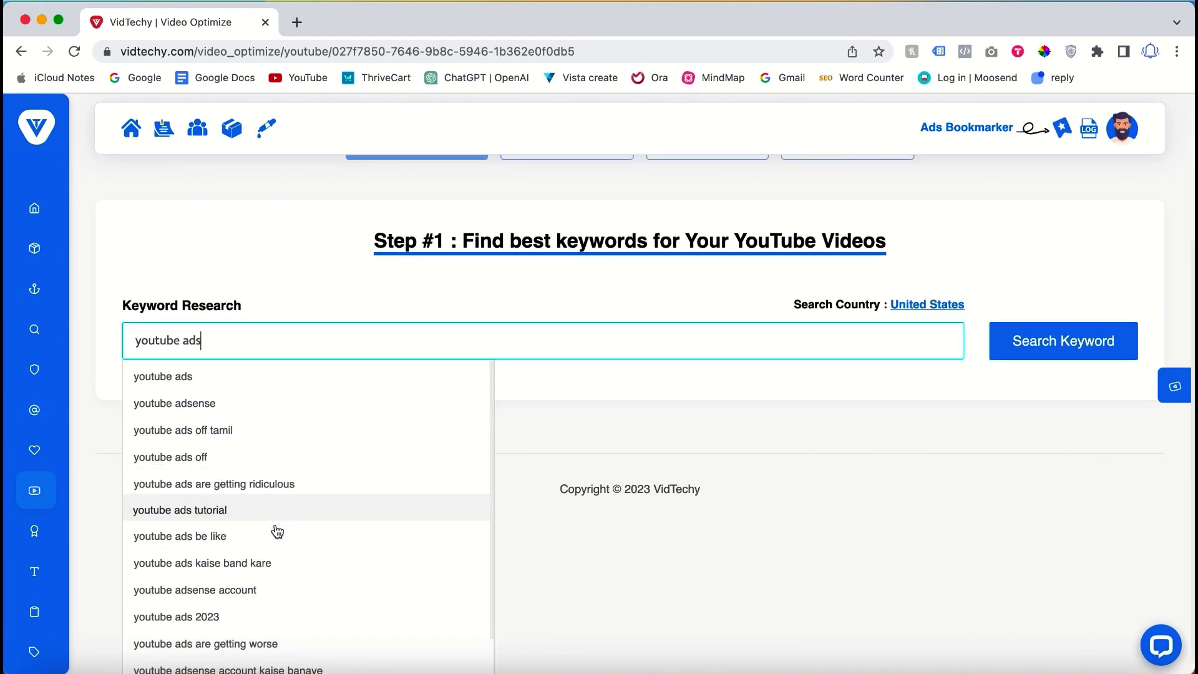
scroll(279, 553, "down", 2)
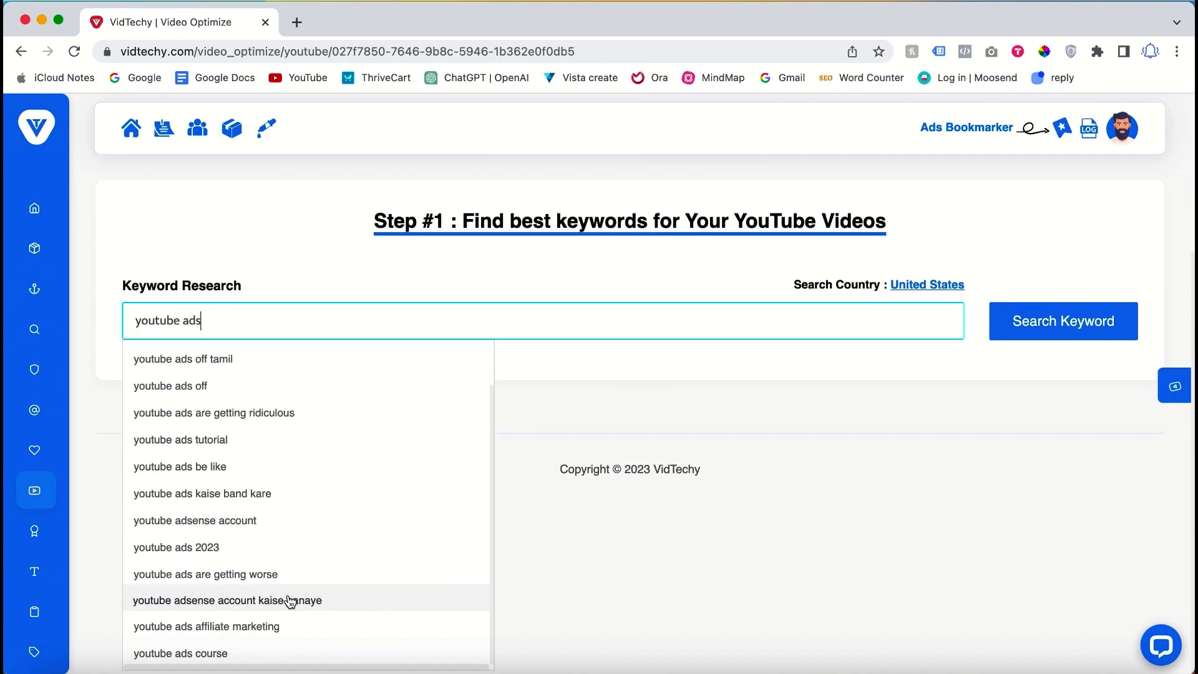
scroll(278, 437, "up", 1)
scroll(282, 424, "up", 1)
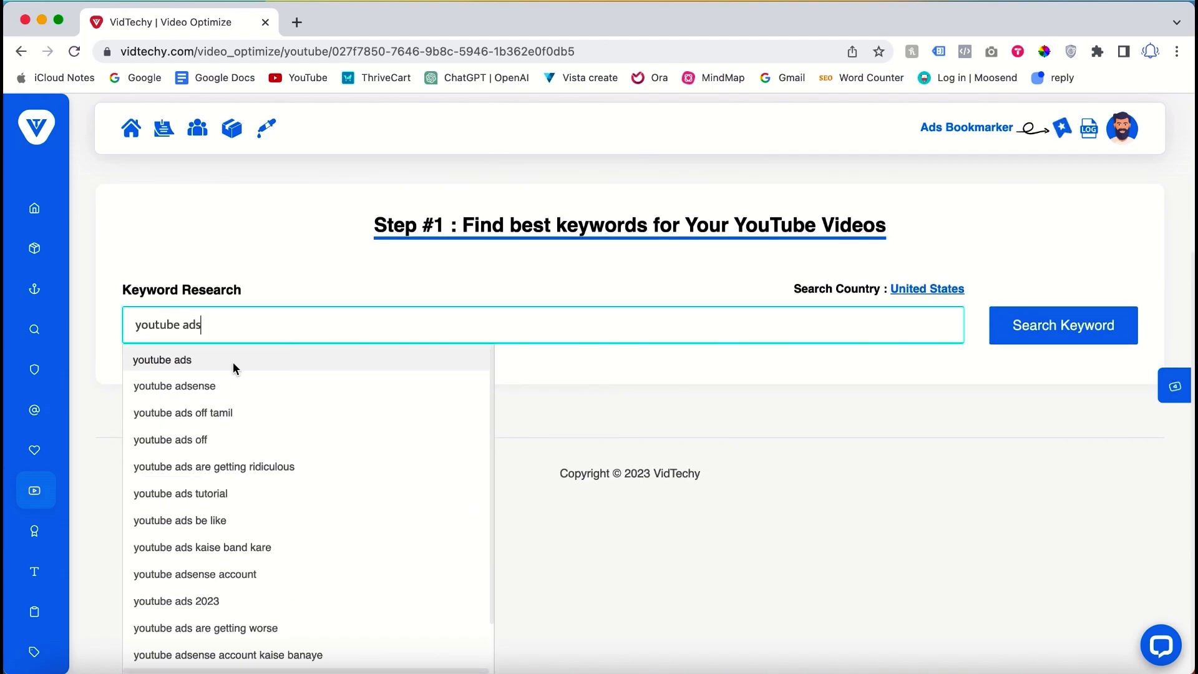
scroll(529, 386, "up", 3)
Search suggested keywords for 'youtube ads', then copy 'youtube ads tutorial' and choose it for Step 2.
left_click(1036, 486)
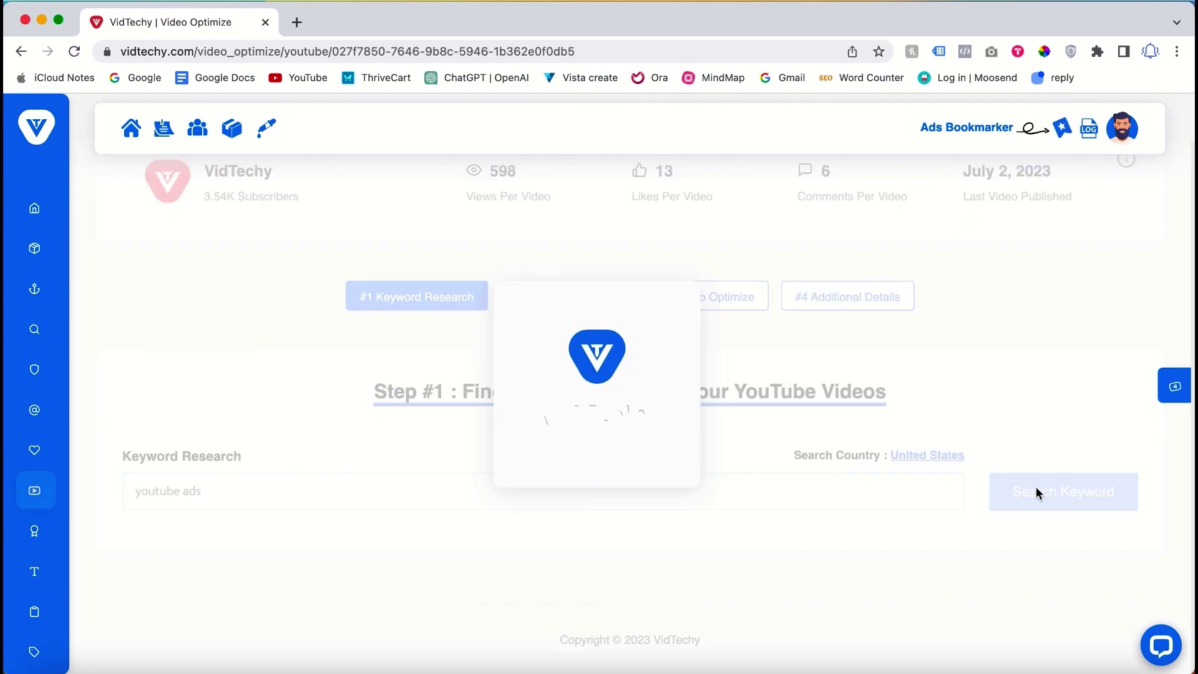
scroll(911, 499, "down", 3)
scroll(911, 499, "down", 5)
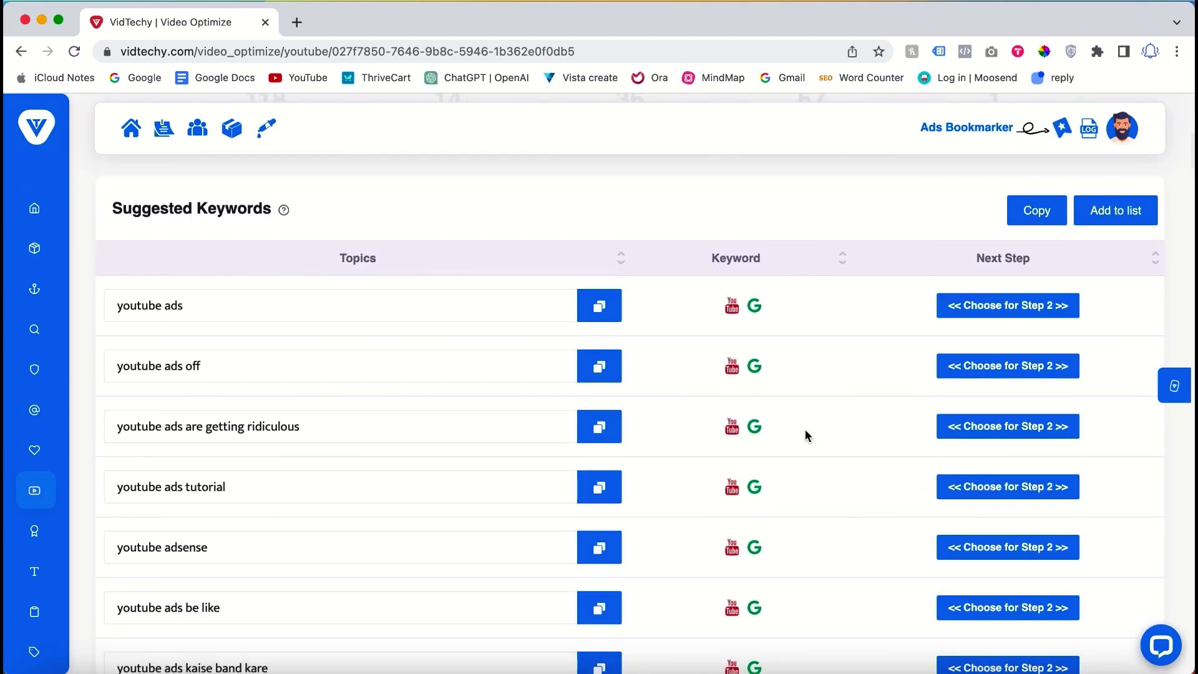
scroll(797, 482, "down", 1)
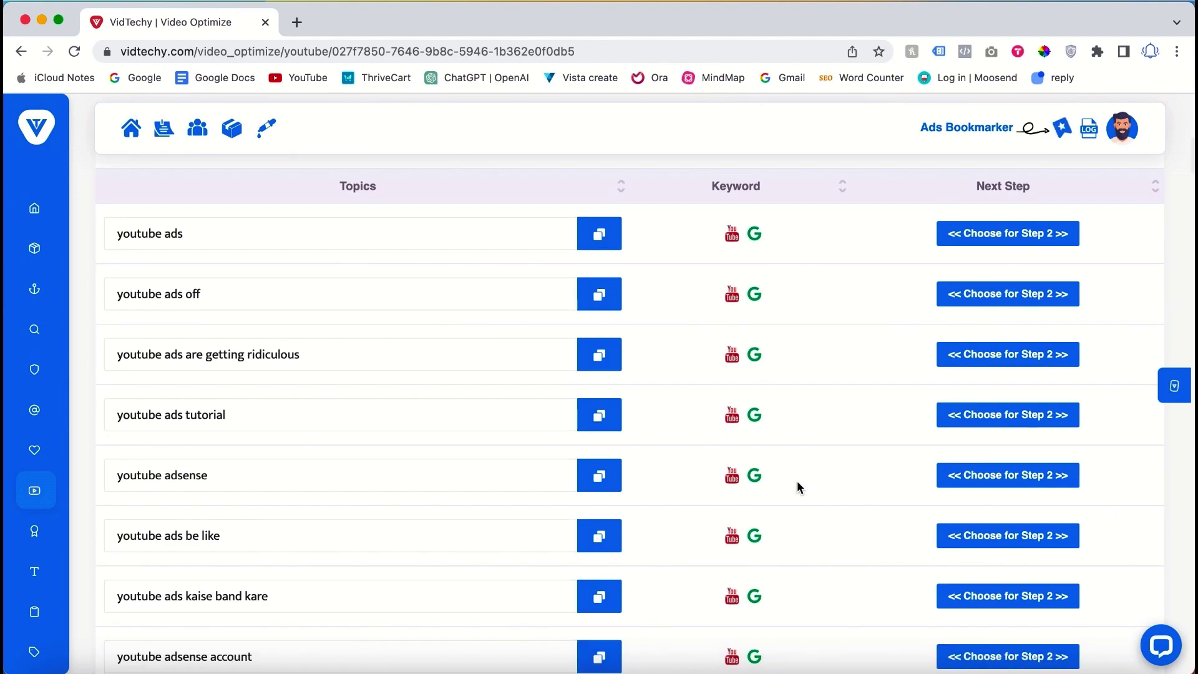
left_click(599, 416)
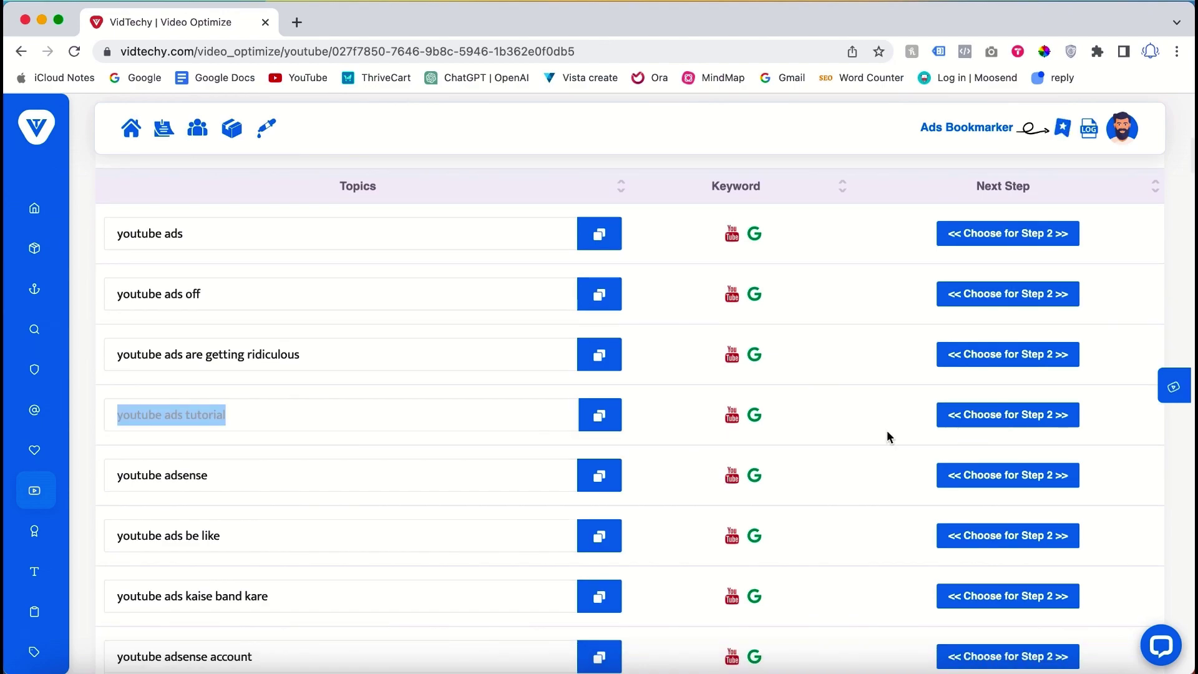
left_click(940, 419)
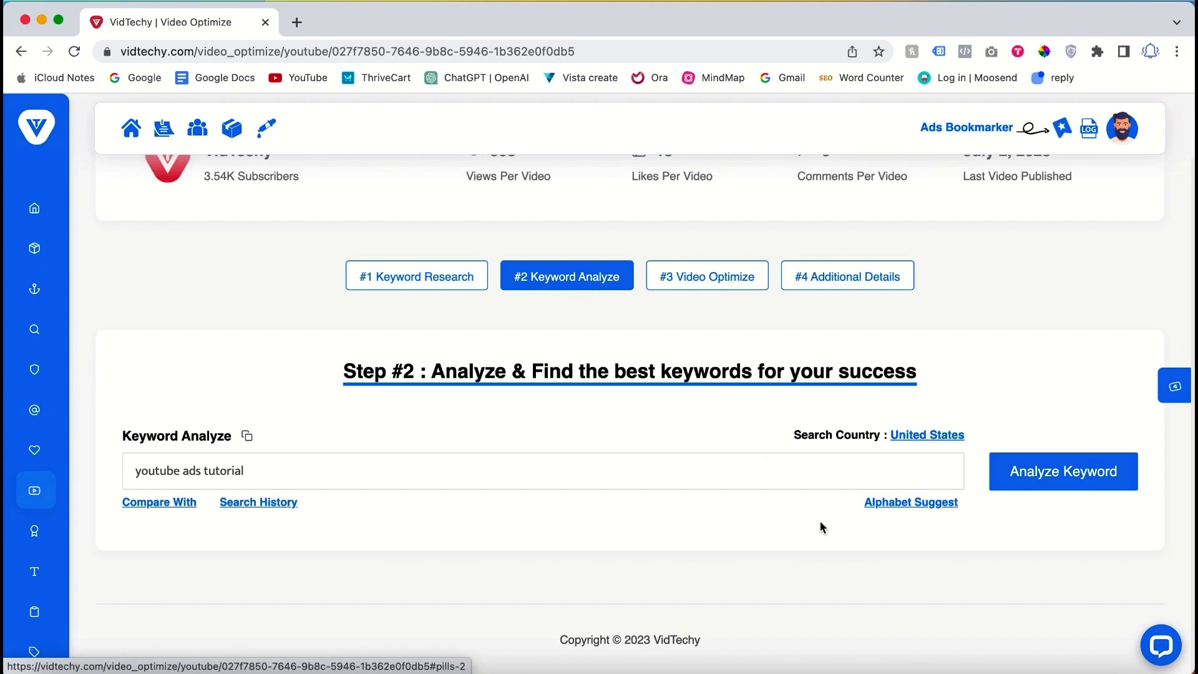
Analyze 'youtube ads tutorial' to see search volume 42, competition 50 and a Low Chance rating.
left_click(1082, 482)
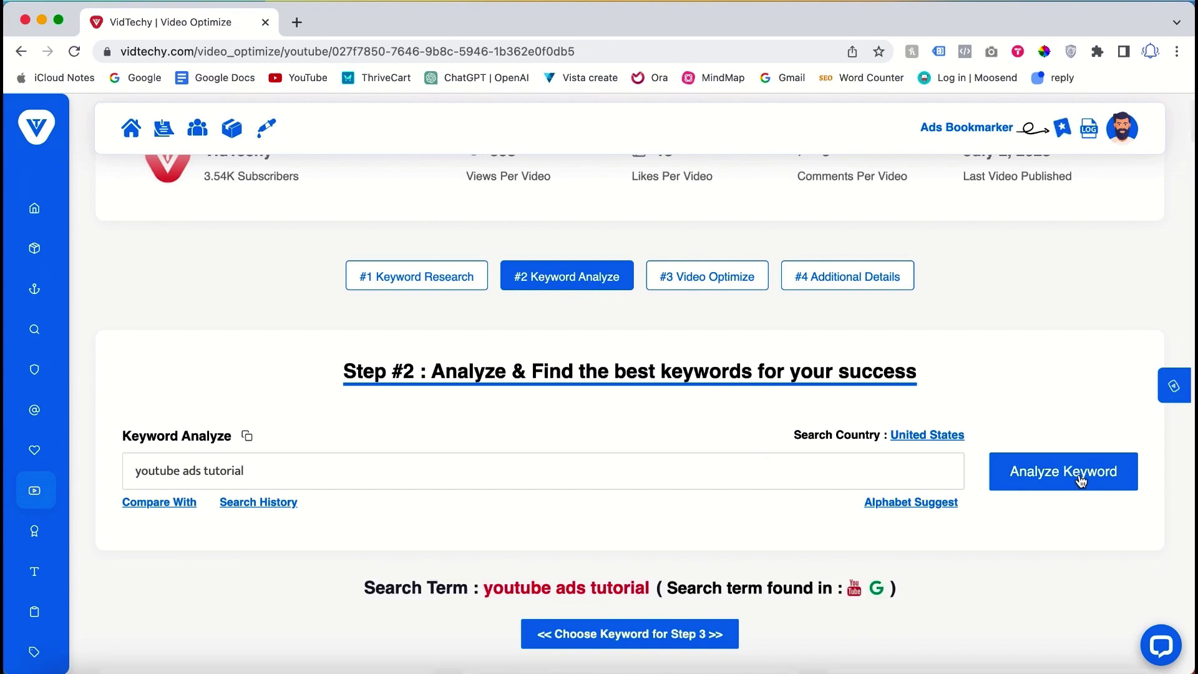
scroll(975, 486, "down", 7)
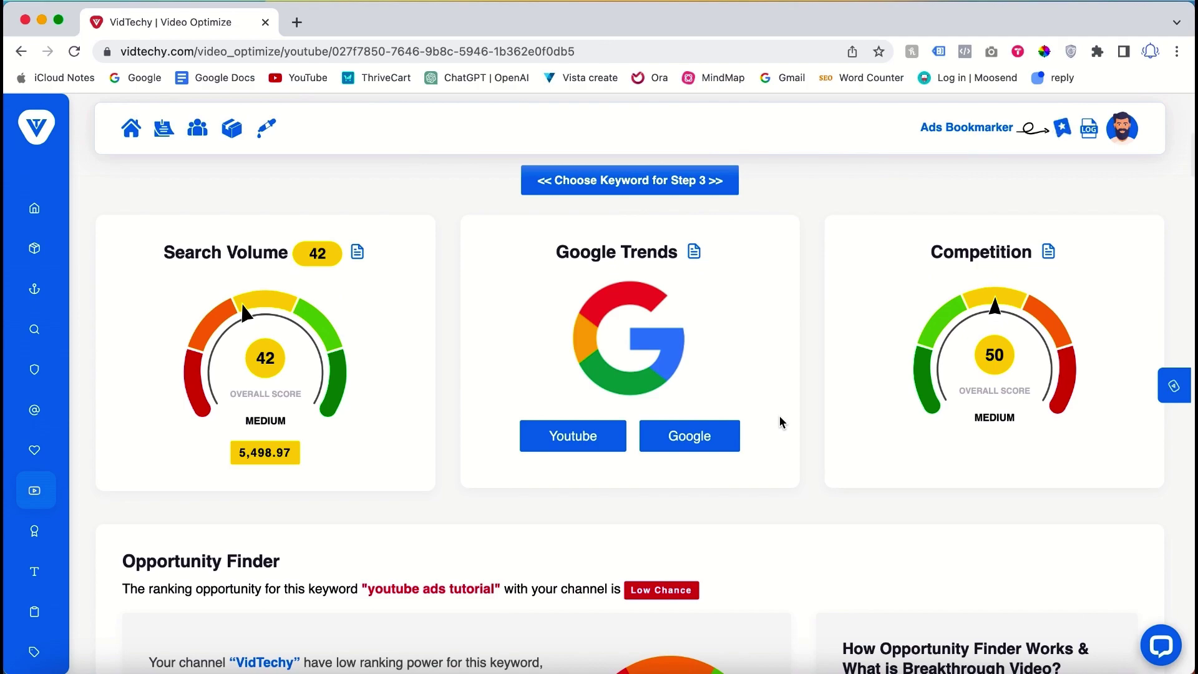
scroll(541, 441, "up", 1)
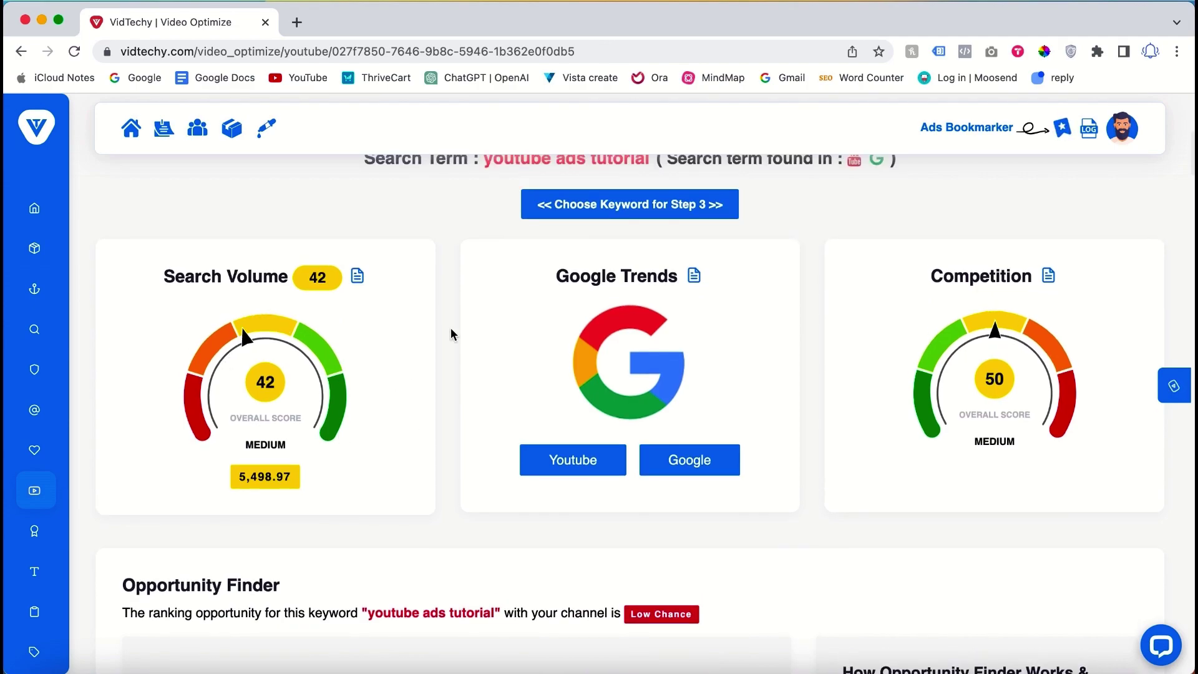
View 12-month YouTube search trends for 'youtube ads tutorial', including interest by region.
left_click(581, 450)
scroll(582, 458, "down", 3)
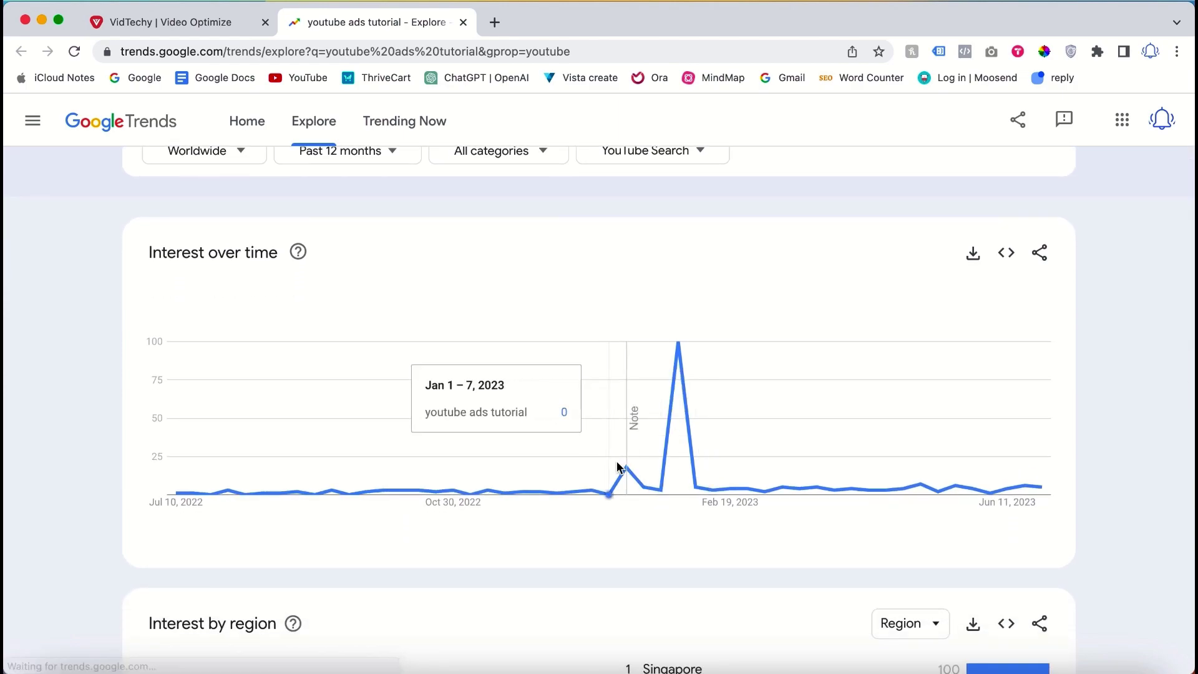
scroll(618, 467, "down", 3)
scroll(428, 615, "down", 2)
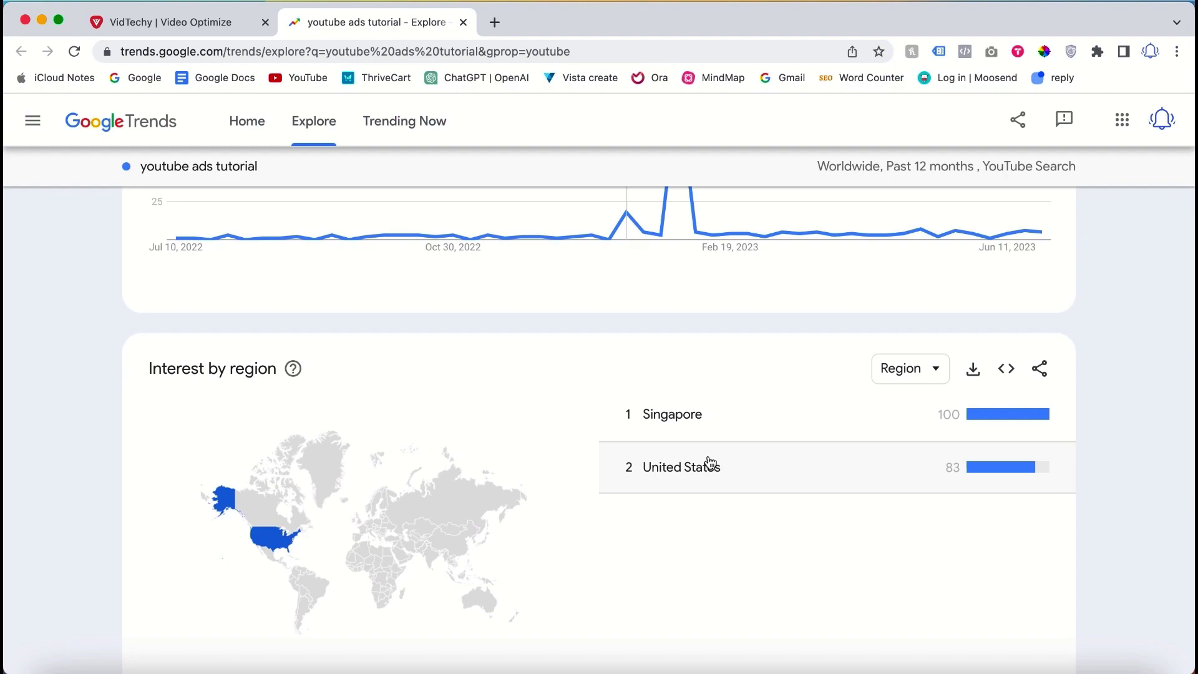
scroll(710, 462, "up", 7)
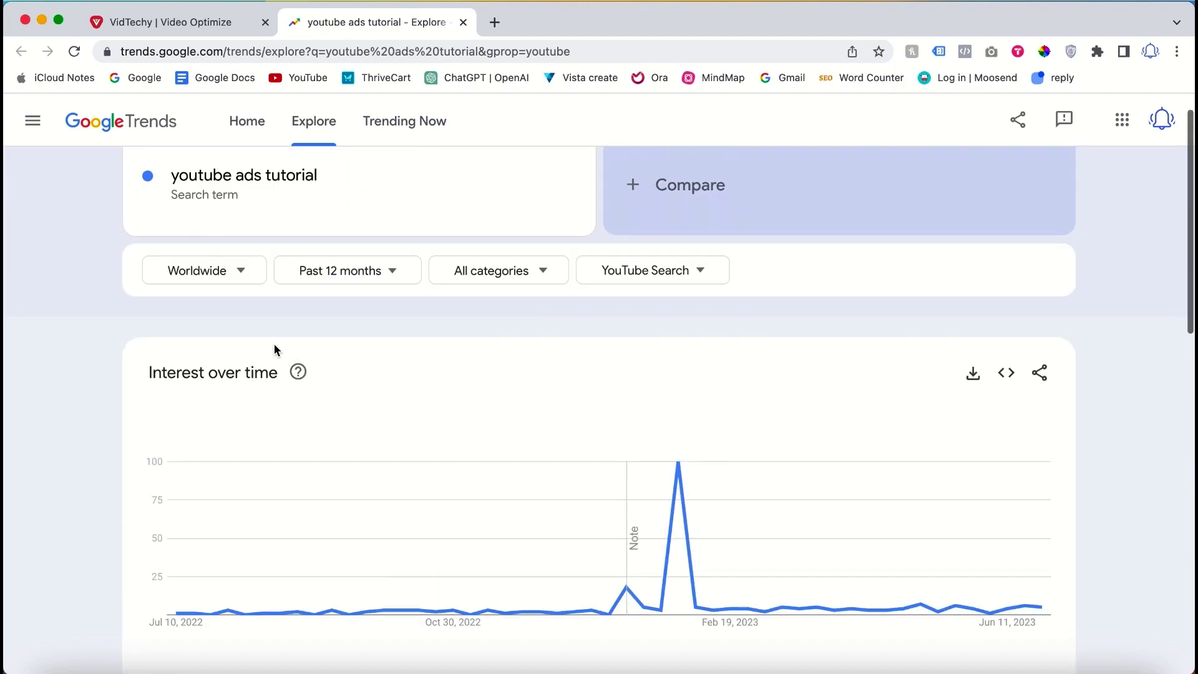
Return to the VidTechy keyword analysis and review the Top 20 Video Analysis cards.
left_click(205, 28)
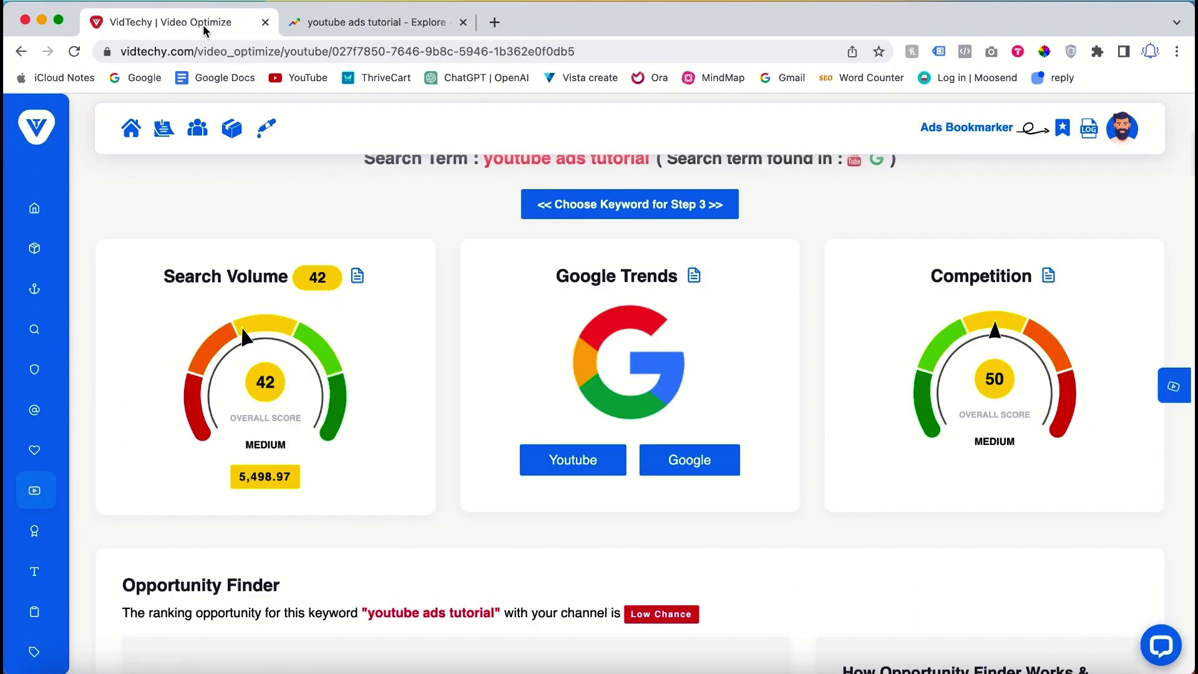
scroll(494, 453, "down", 5)
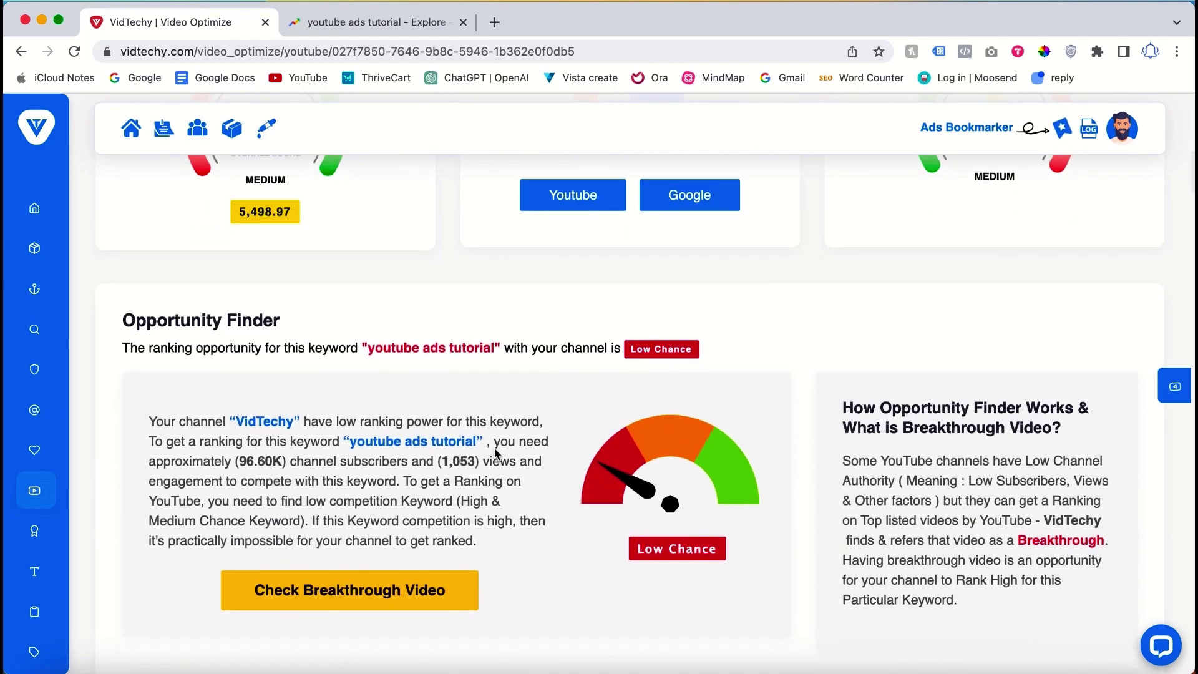
scroll(509, 393, "down", 6)
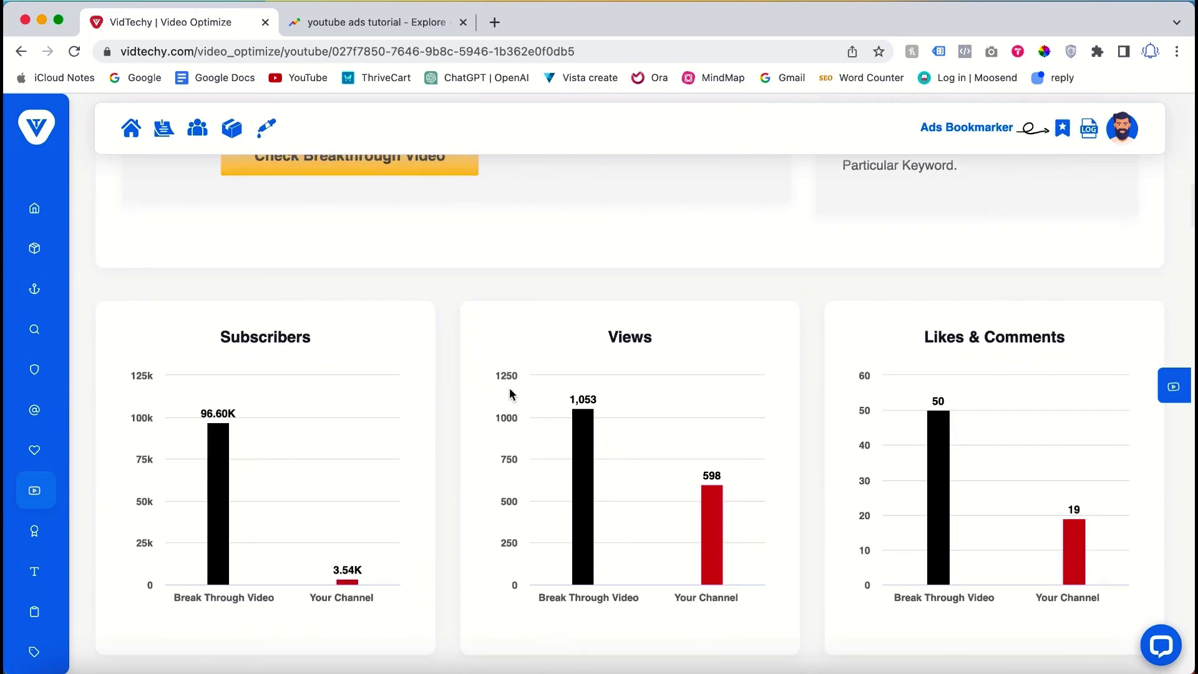
scroll(509, 393, "down", 8)
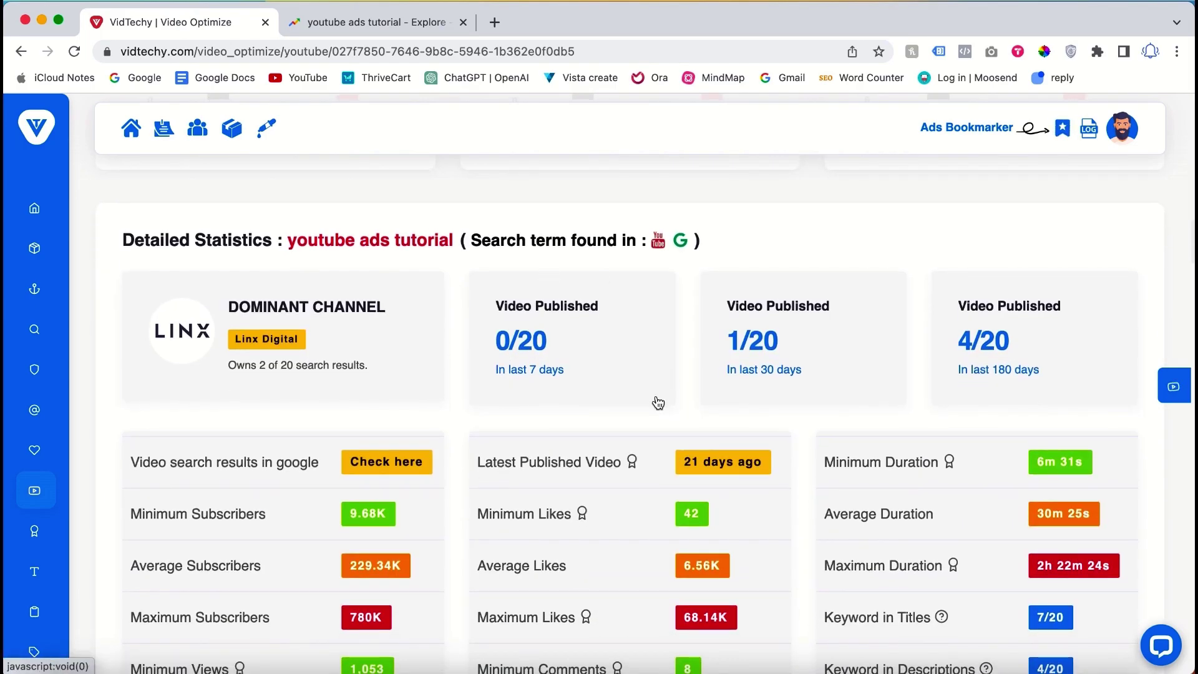
scroll(653, 406, "down", 2)
scroll(677, 483, "down", 3)
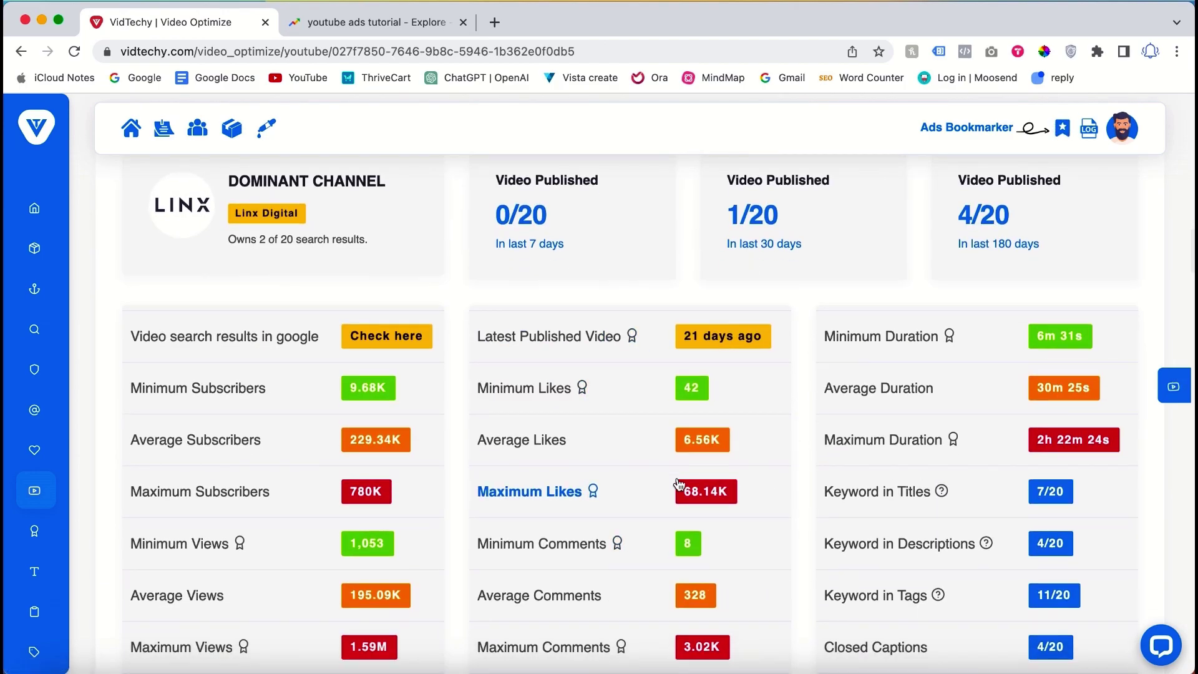
scroll(678, 481, "down", 5)
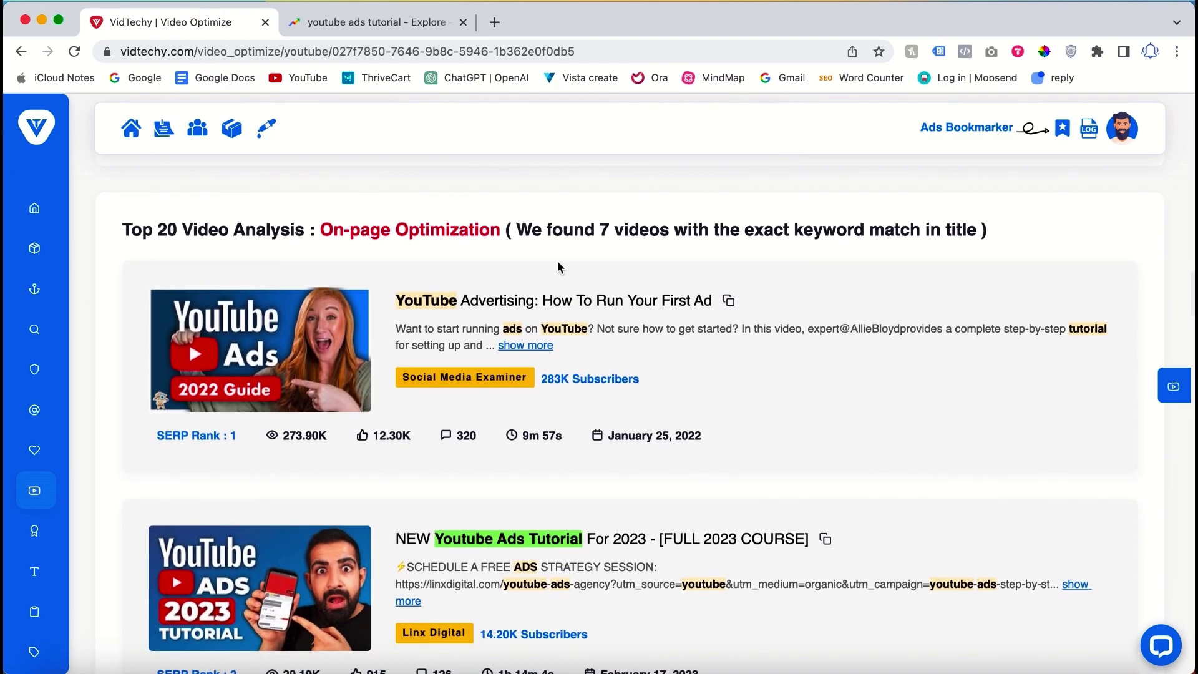
scroll(575, 478, "down", 8)
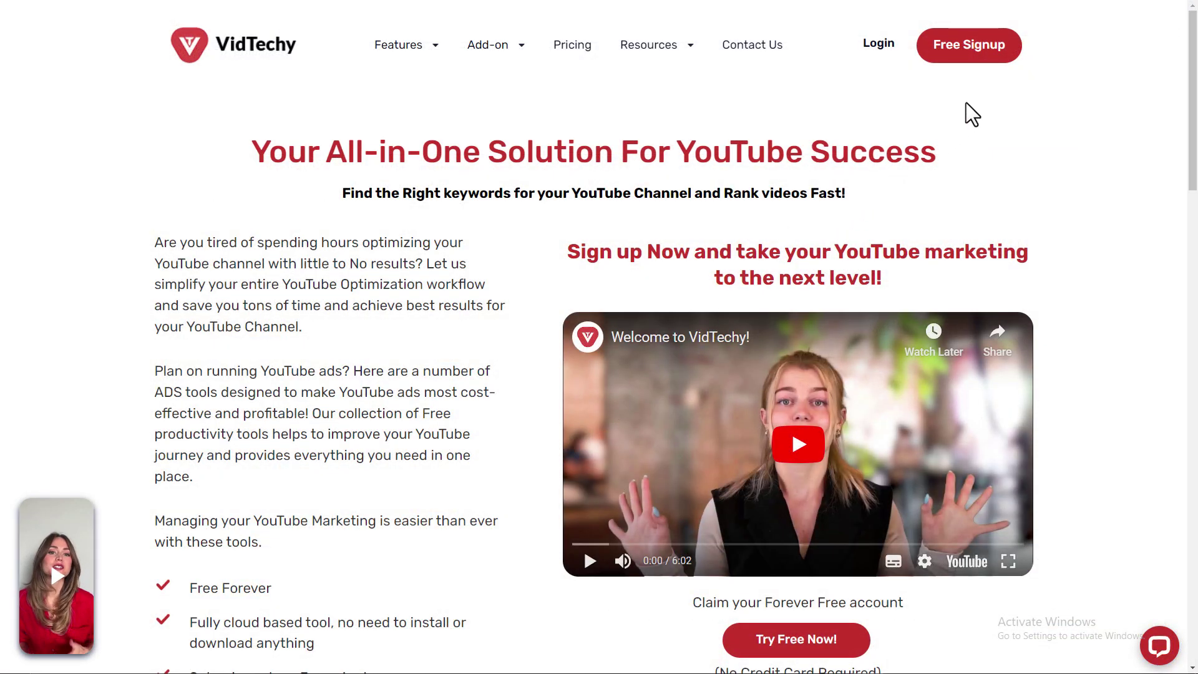
Open the Free Signup form and send the access request.
left_click(999, 58)
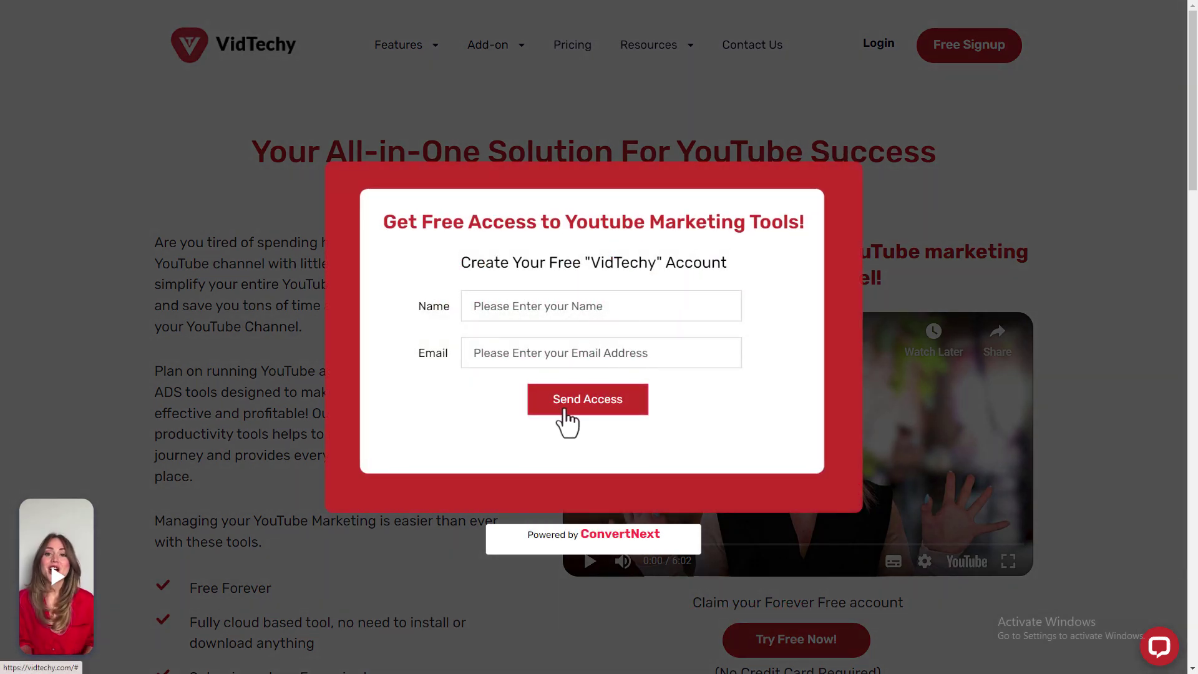
left_click(567, 412)
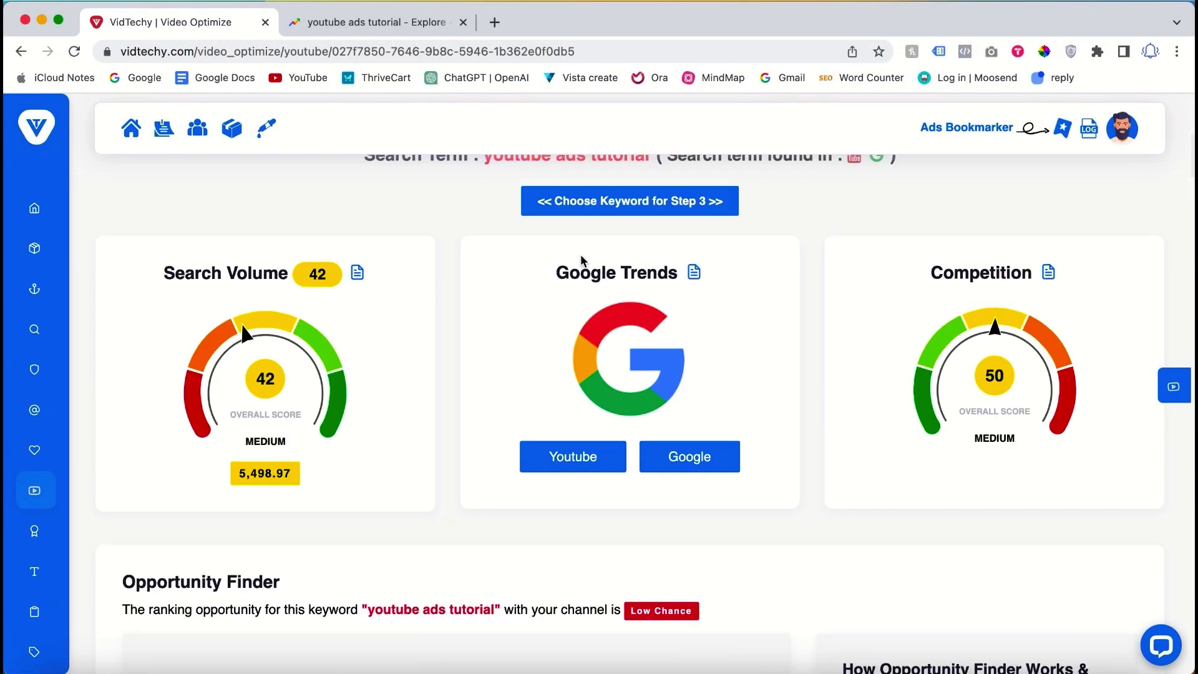
Carry 'youtube ads tutorial' into Step #3 Video Optimize.
scroll(580, 261, "up", 4)
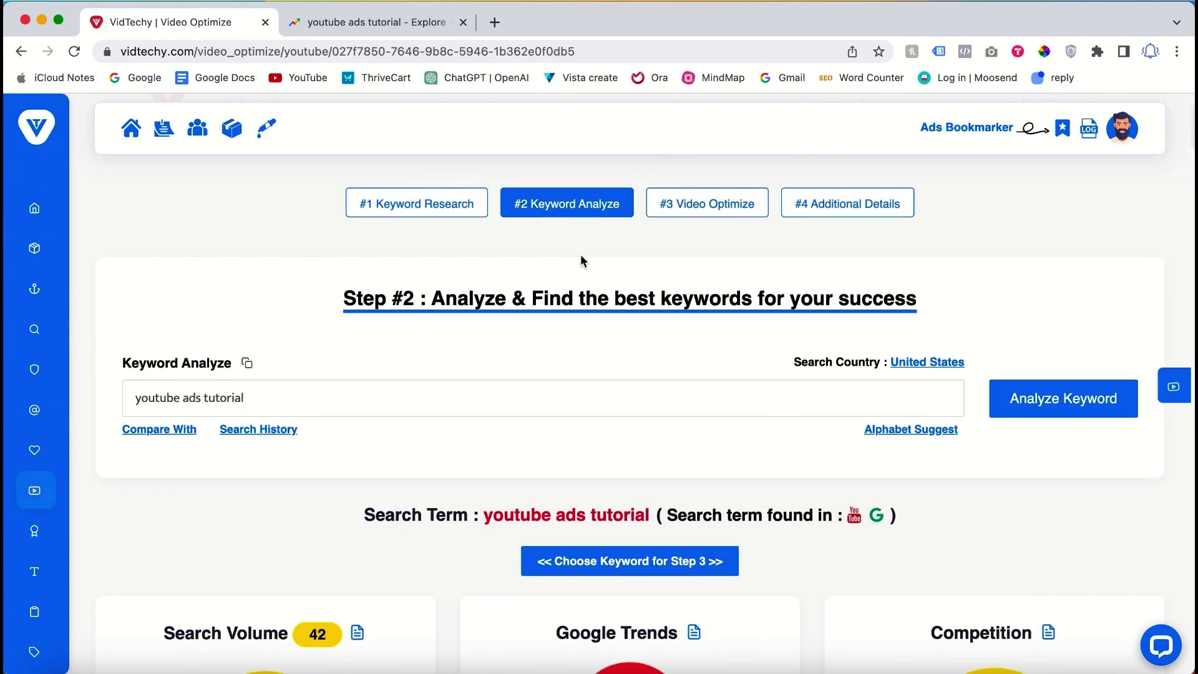
scroll(628, 312, "down", 3)
left_click(605, 384)
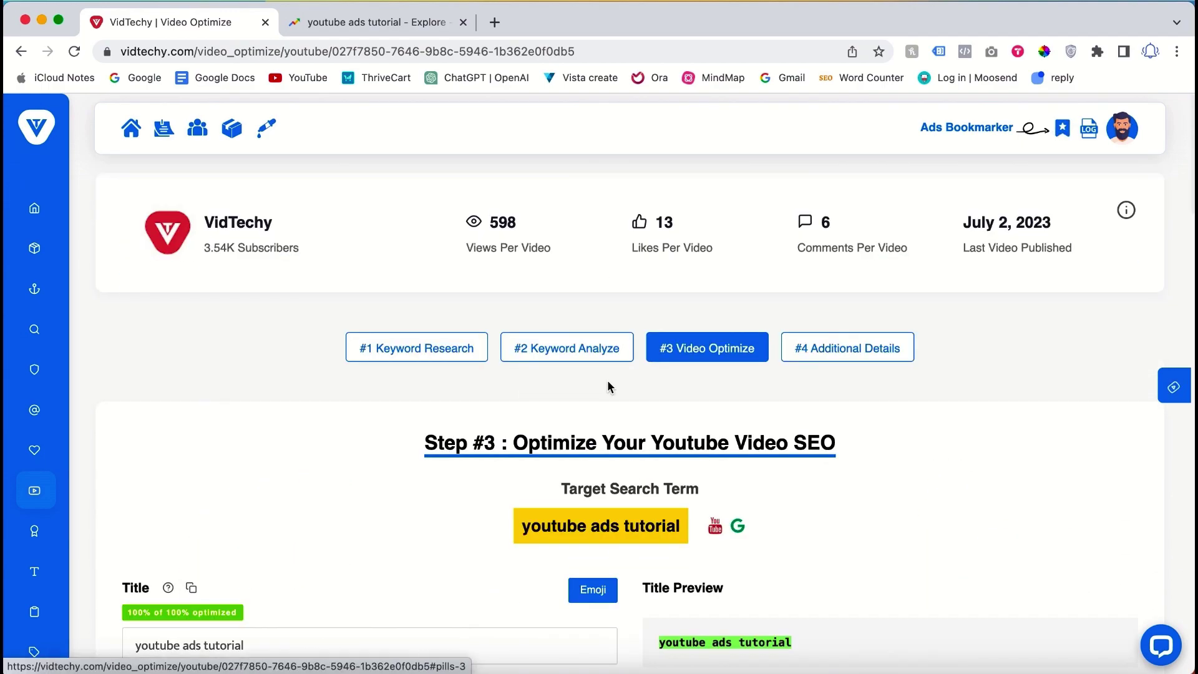
scroll(603, 419, "down", 3)
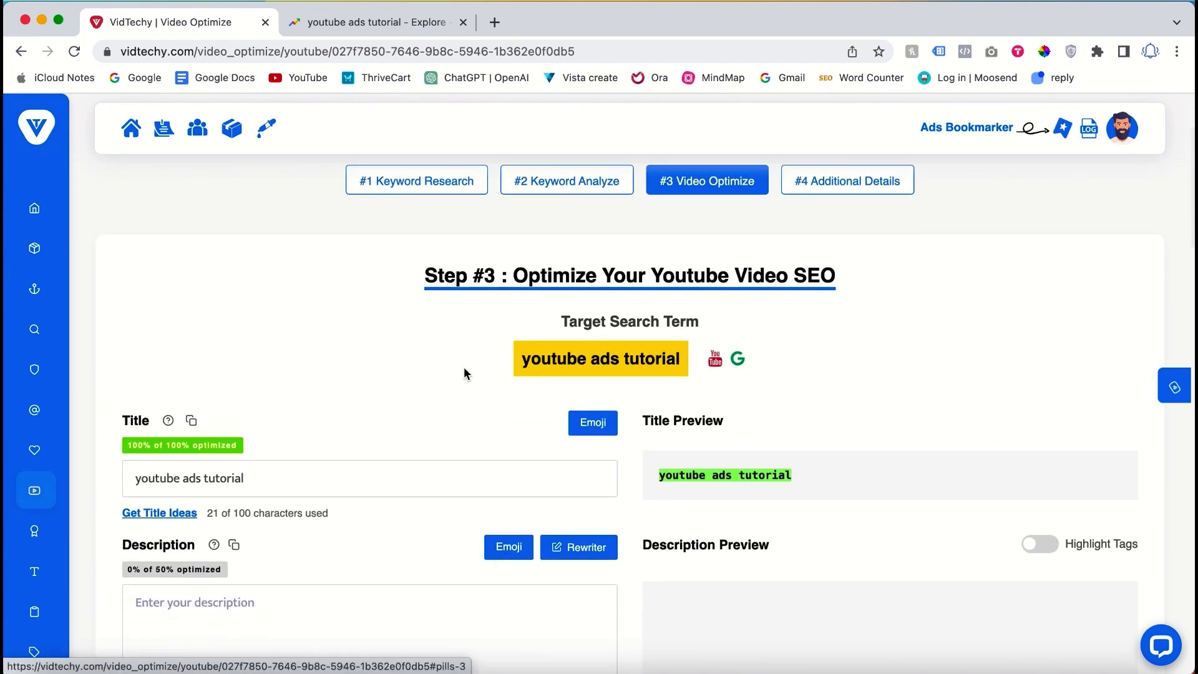
scroll(463, 365, "down", 4)
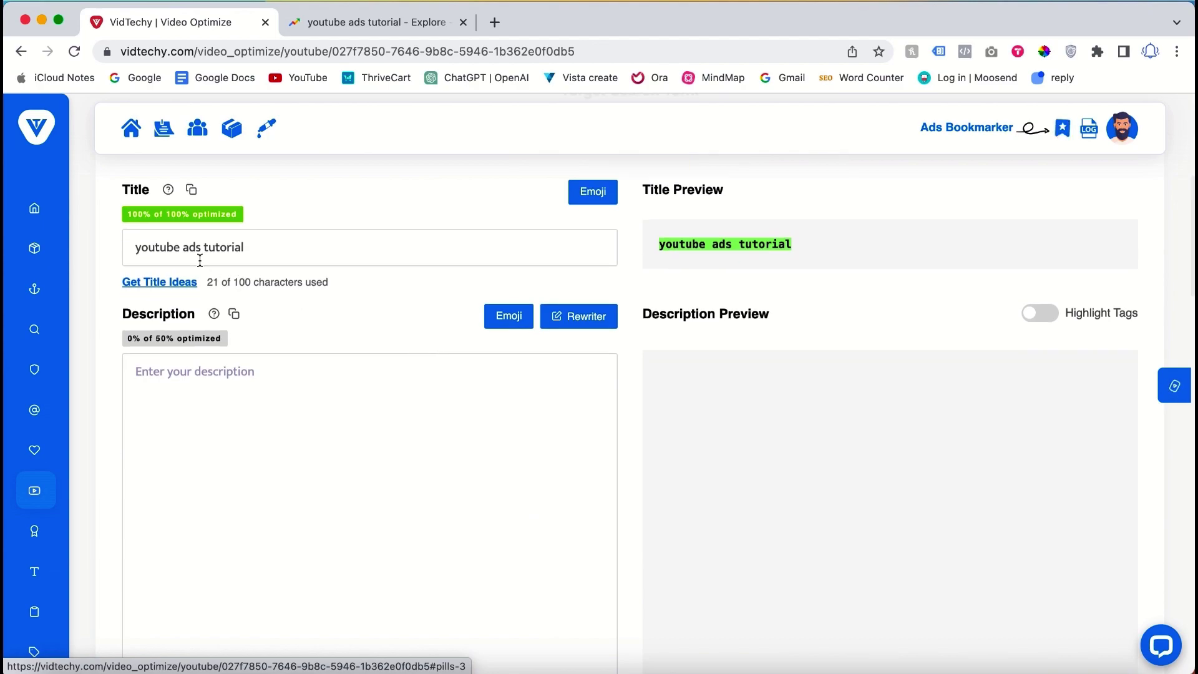
Show suggested title ideas and copy the first suggested title.
left_click(173, 284)
scroll(262, 334, "down", 3)
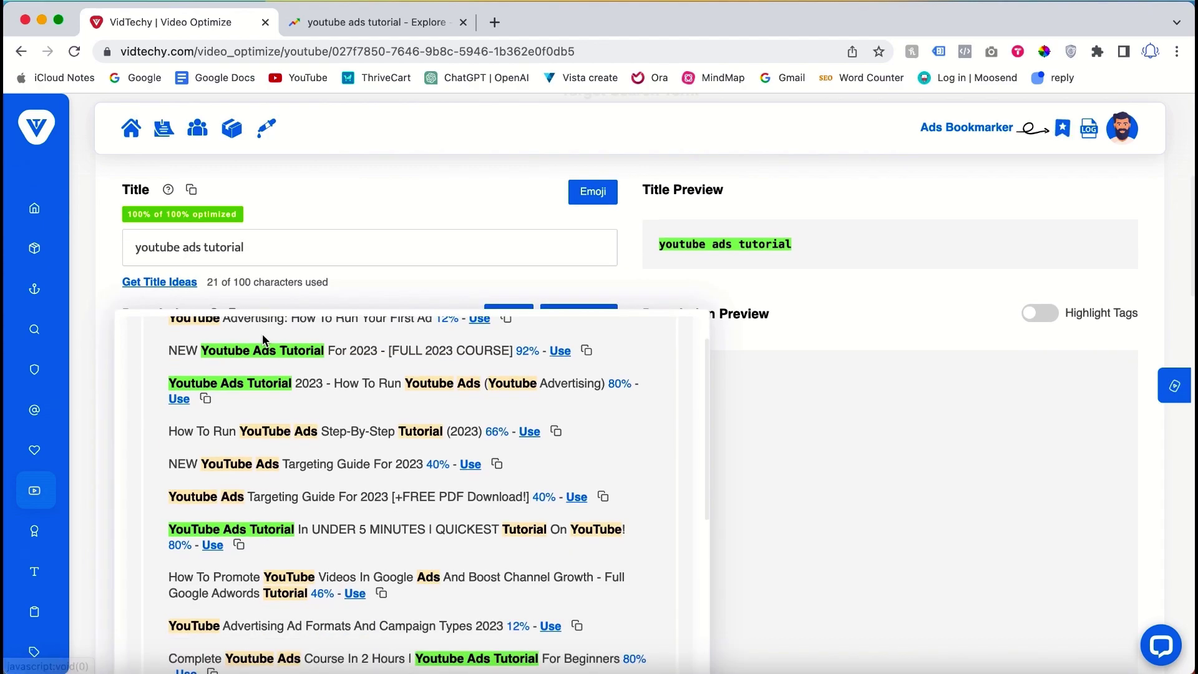
scroll(275, 547, "up", 2)
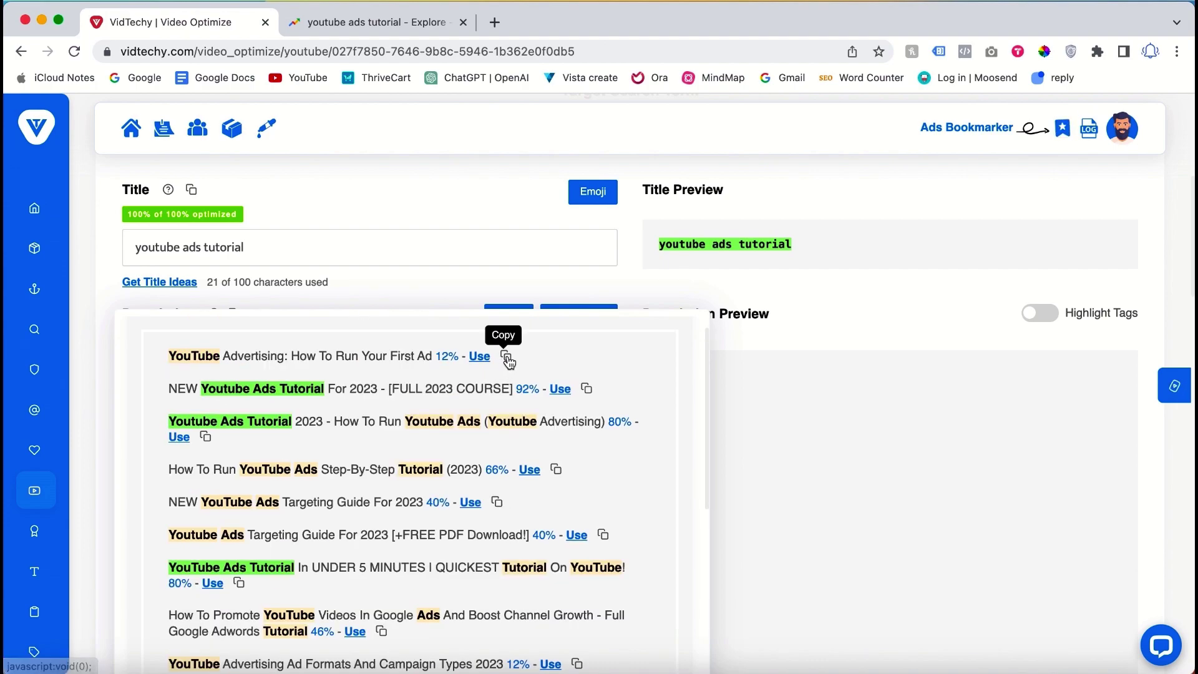
left_click(508, 355)
scroll(232, 491, "down", 3)
View the suggested description ideas and hashtags, then close the hashtag suggestions.
left_click(215, 547)
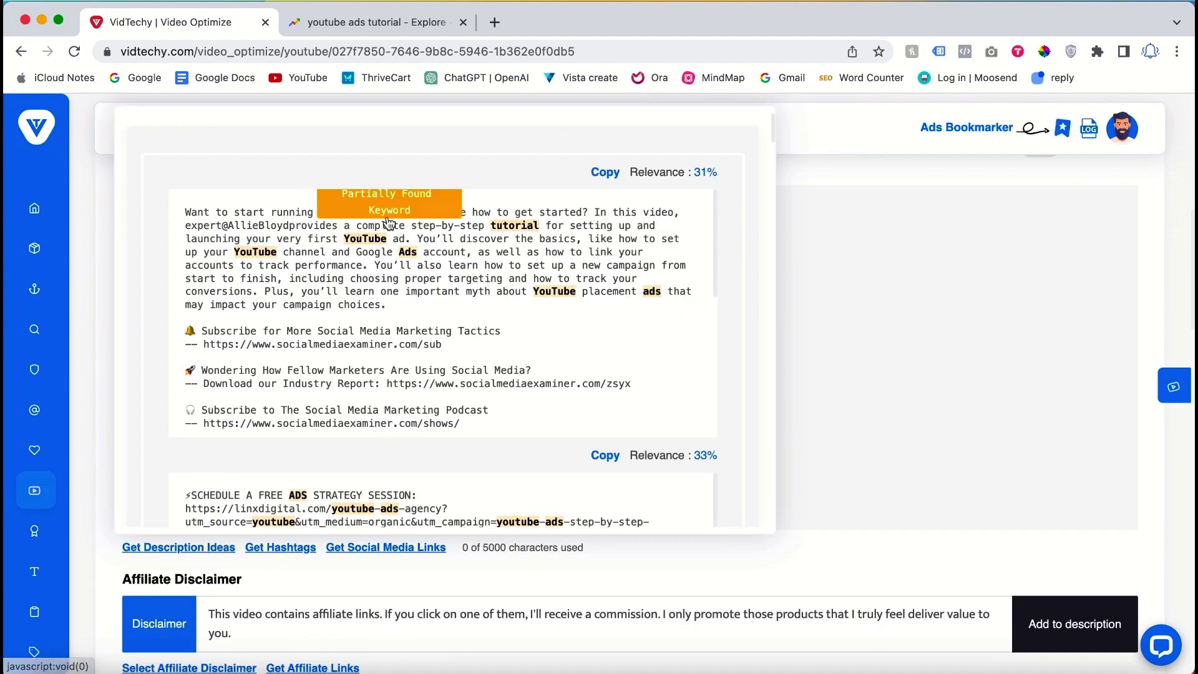
scroll(642, 471, "down", 5)
left_click(280, 548)
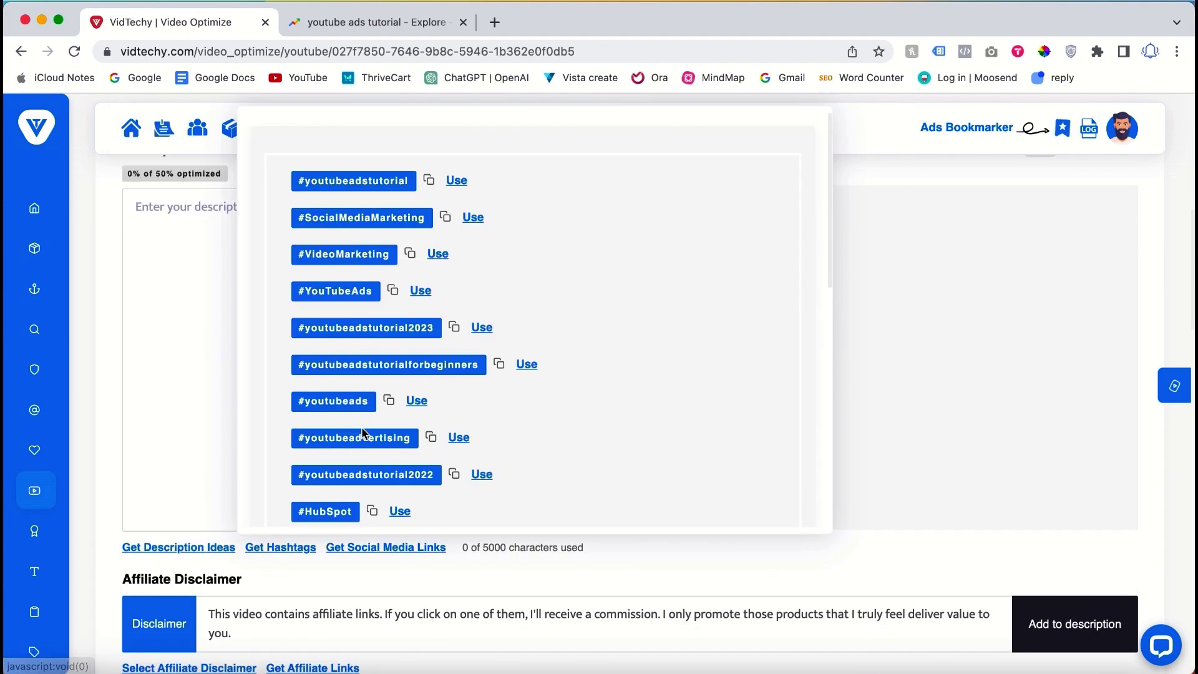
scroll(368, 362, "down", 3)
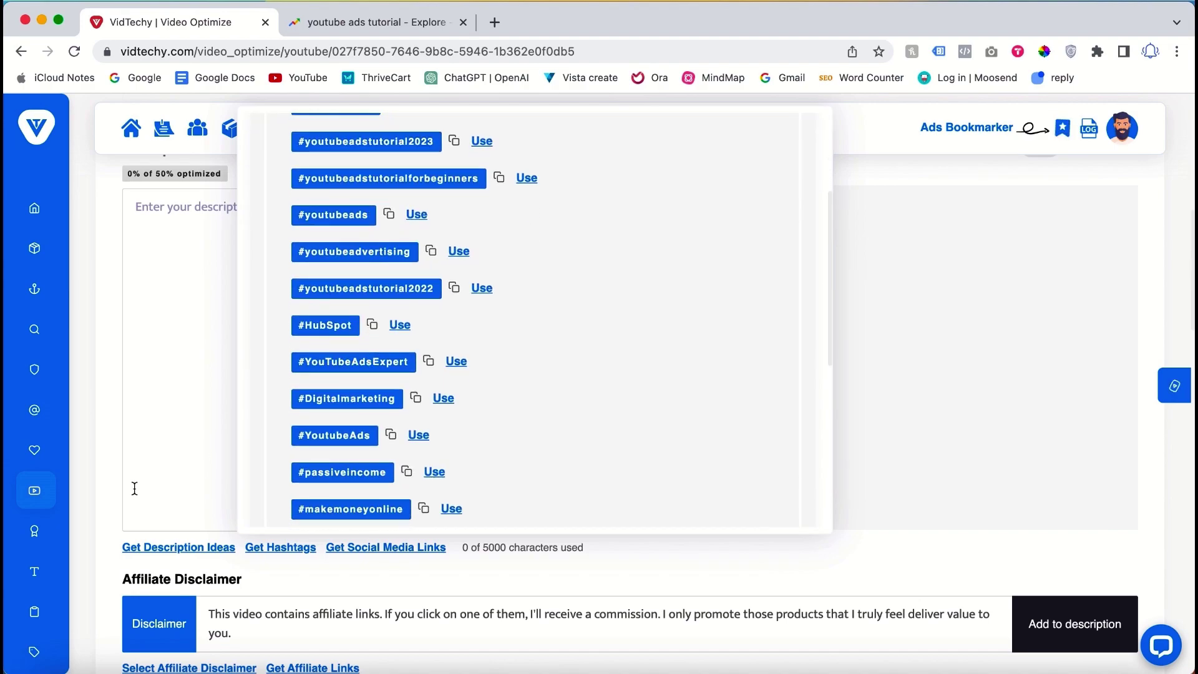
left_click(106, 524)
scroll(230, 399, "down", 5)
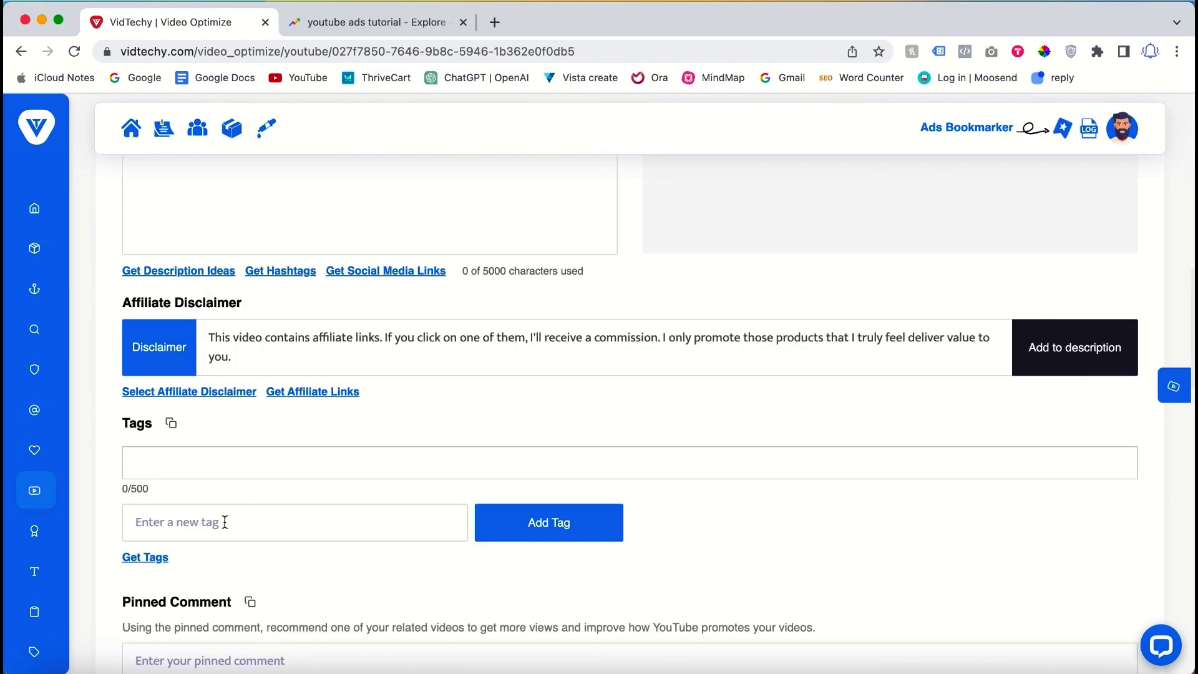
Add three suggested tags for the keyword.
left_click(156, 558)
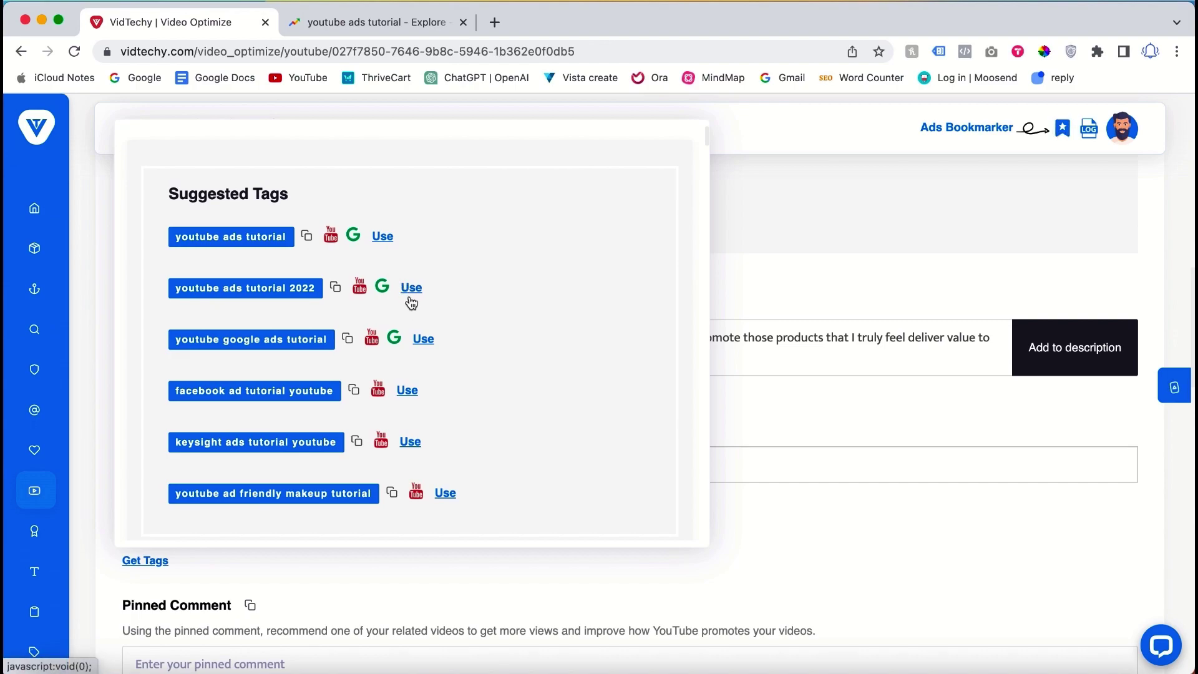
left_click(88, 443)
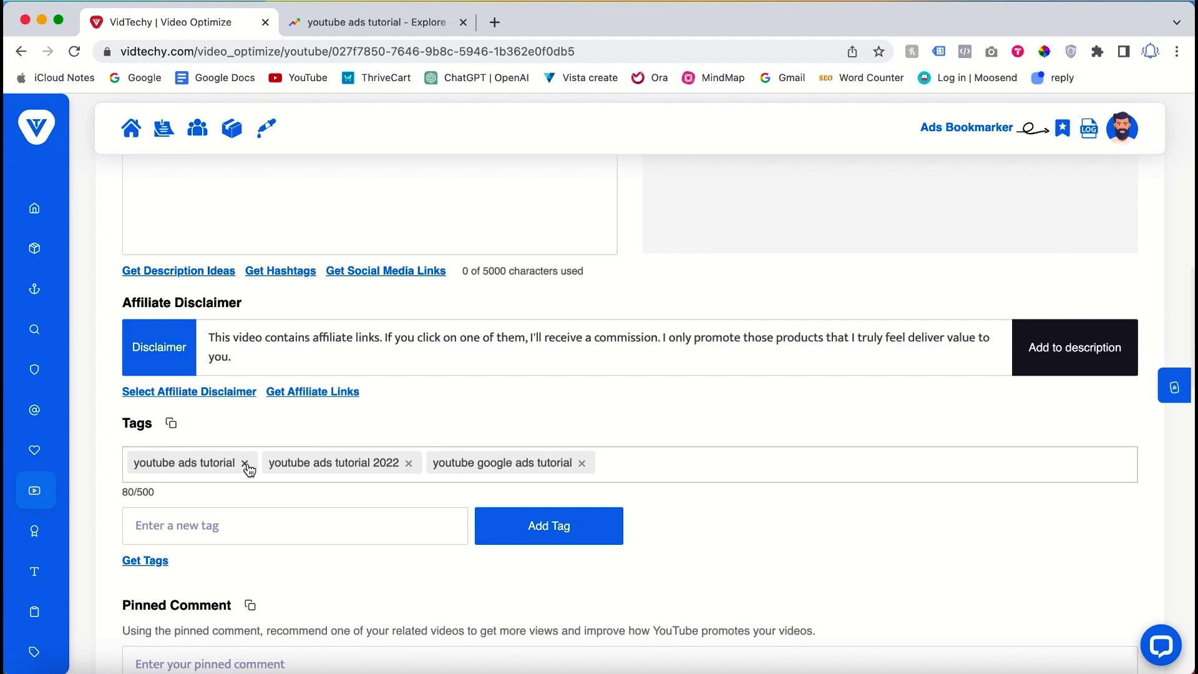
scroll(246, 463, "down", 6)
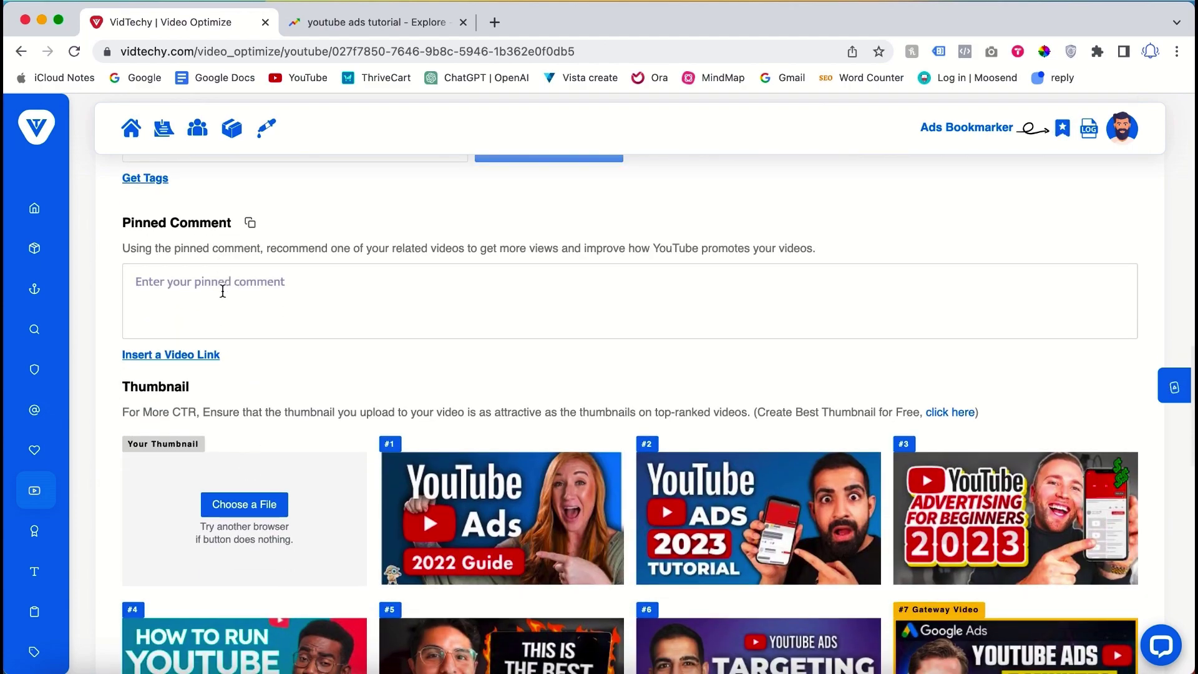
Insert a link to 'youtube video ideas for beginners' into the pinned comment.
left_click(223, 291)
left_click(198, 357)
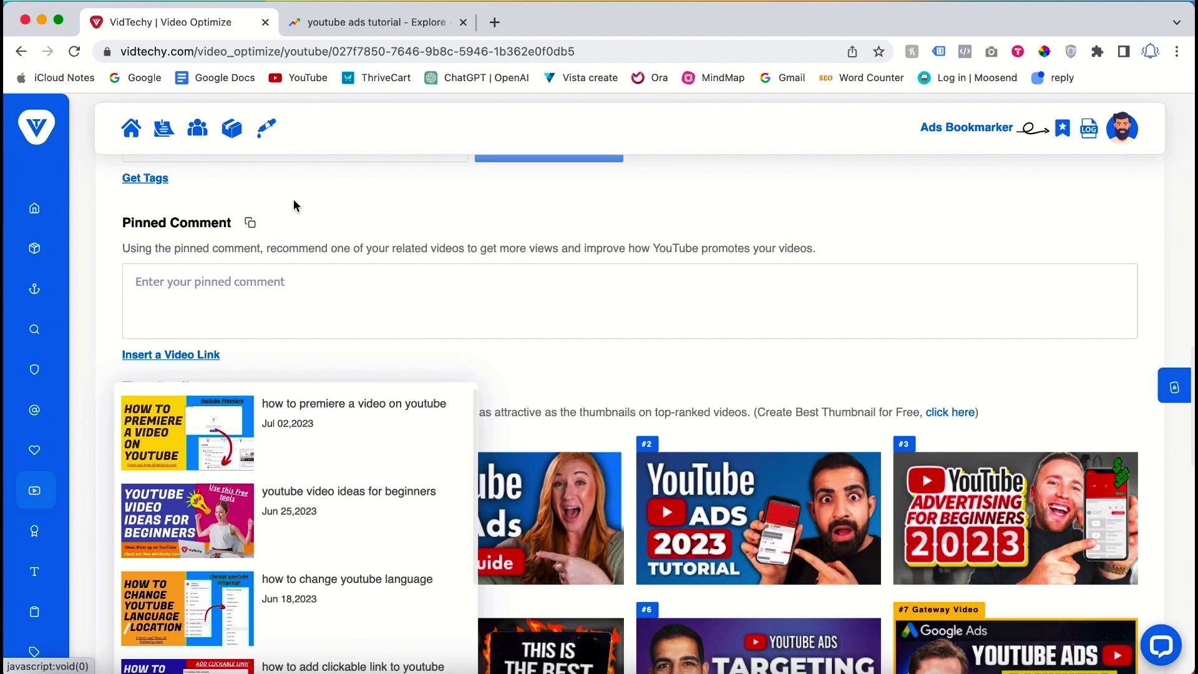
scroll(268, 468, "down", 3)
scroll(300, 468, "up", 1)
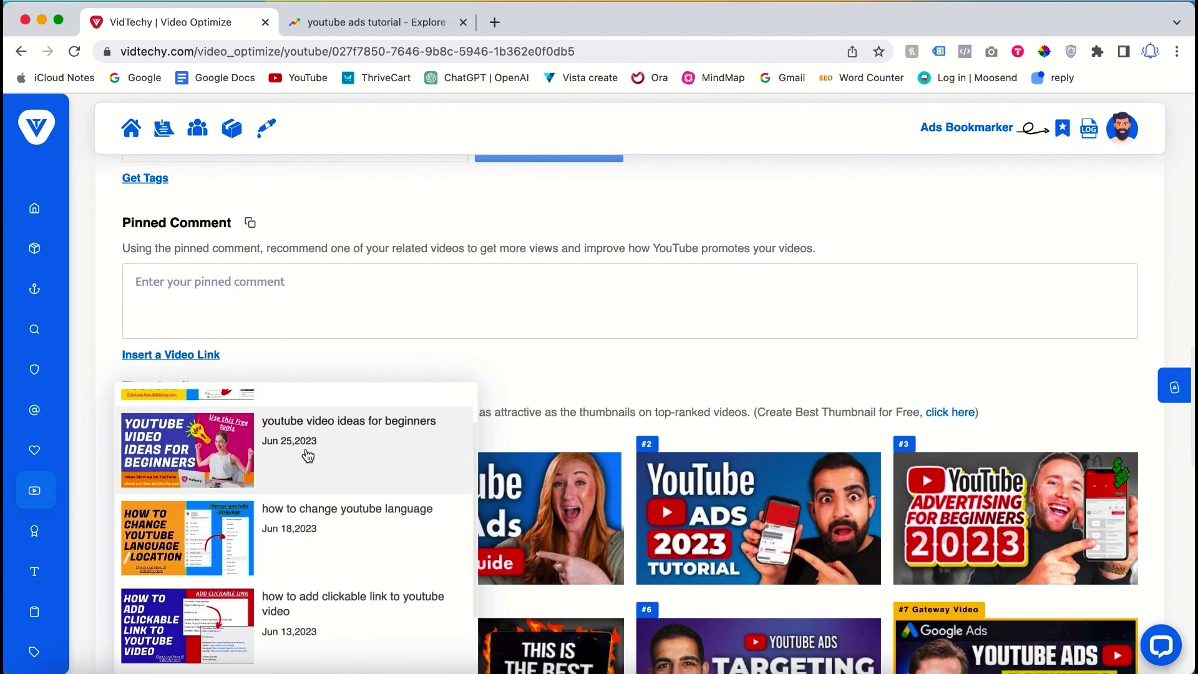
left_click(307, 450)
scroll(306, 437, "down", 1)
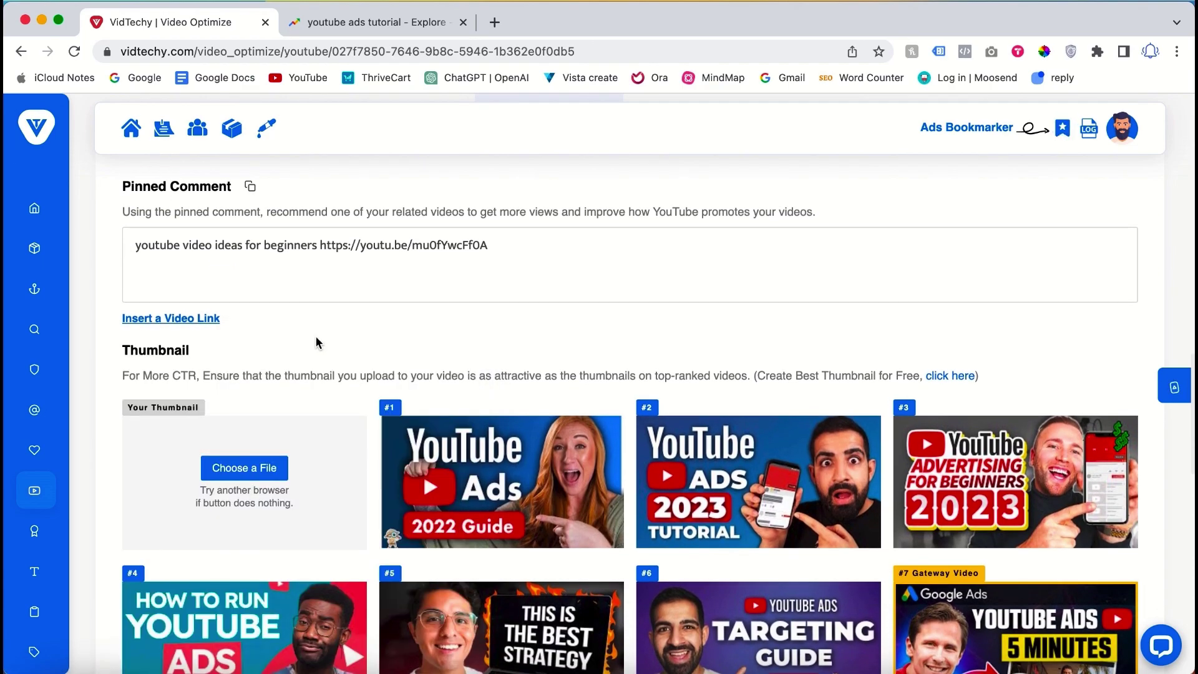
scroll(366, 337, "down", 3)
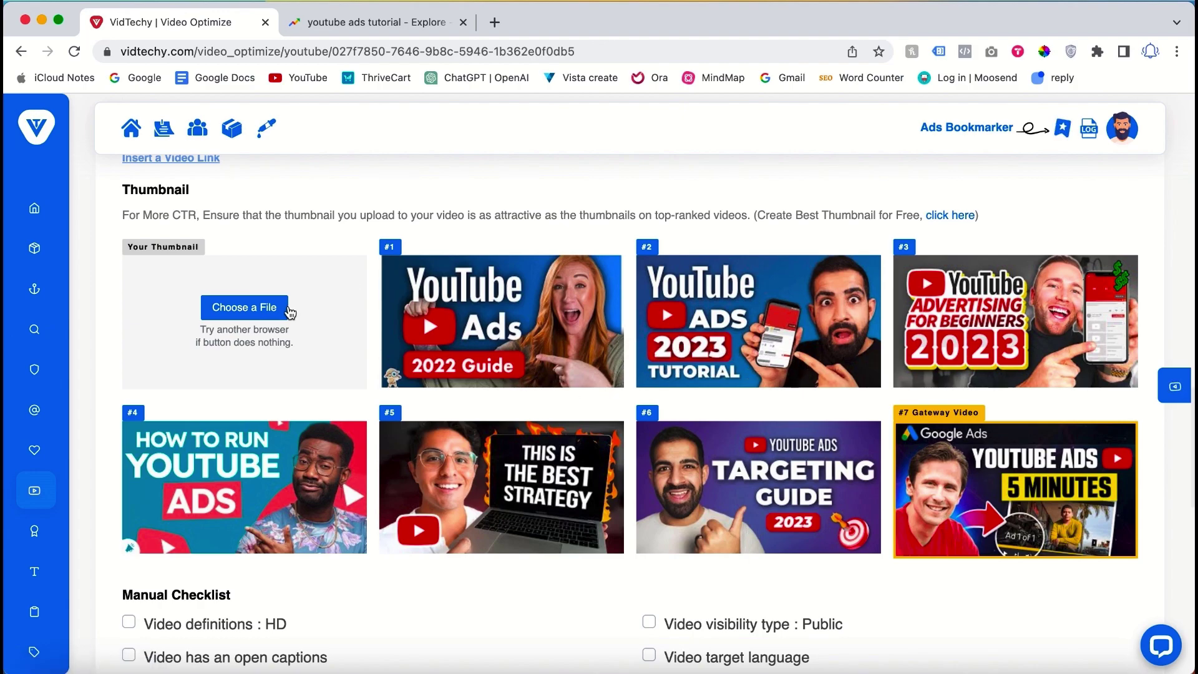
Check the Pages optimization checklist, then return to VidTechy in the browser.
scroll(395, 395, "down", 5)
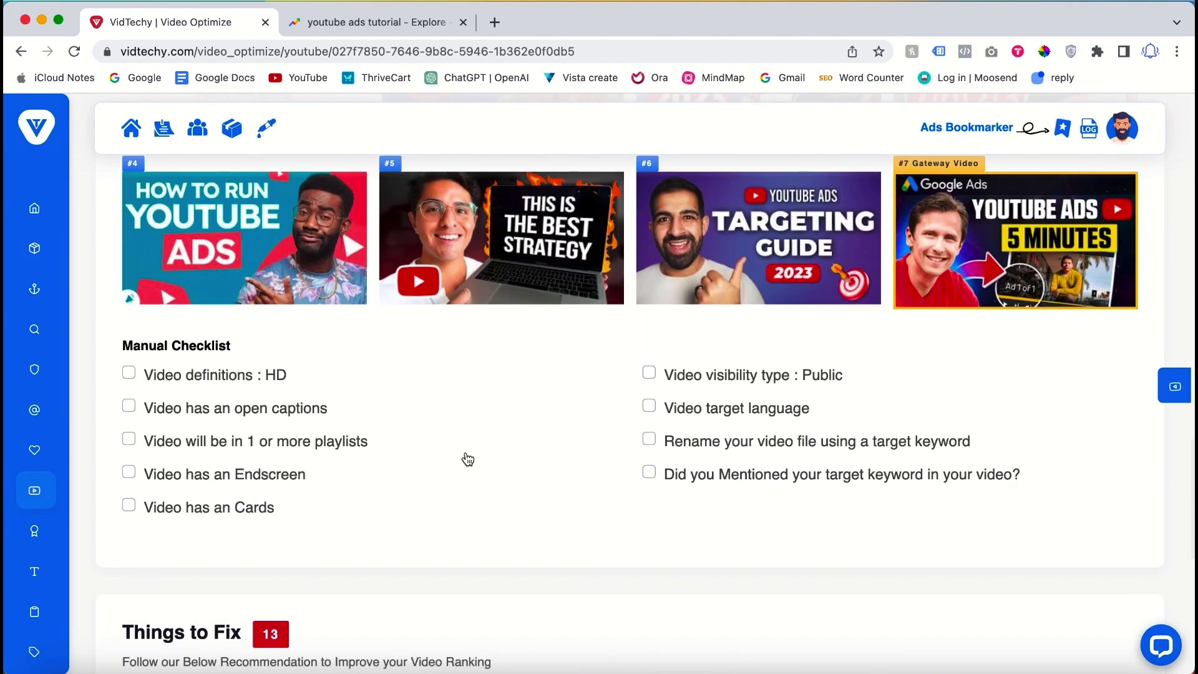
key("ctrl+Up")
left_click(465, 426)
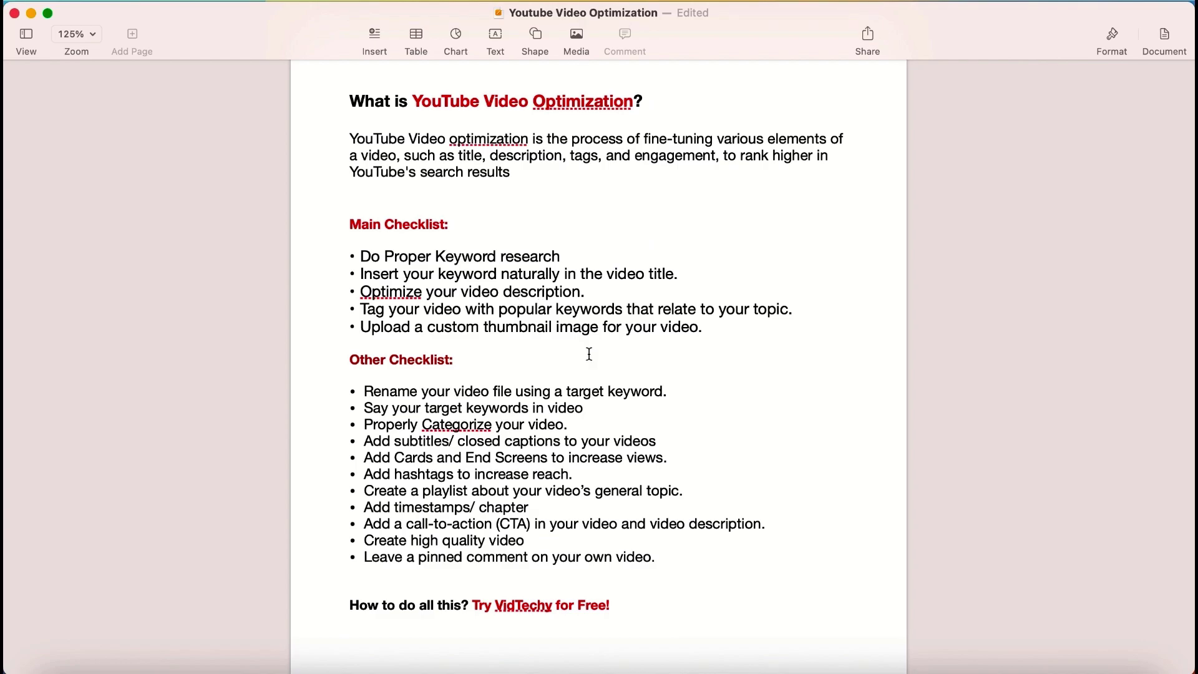
key("ctrl+Up")
left_click(423, 272)
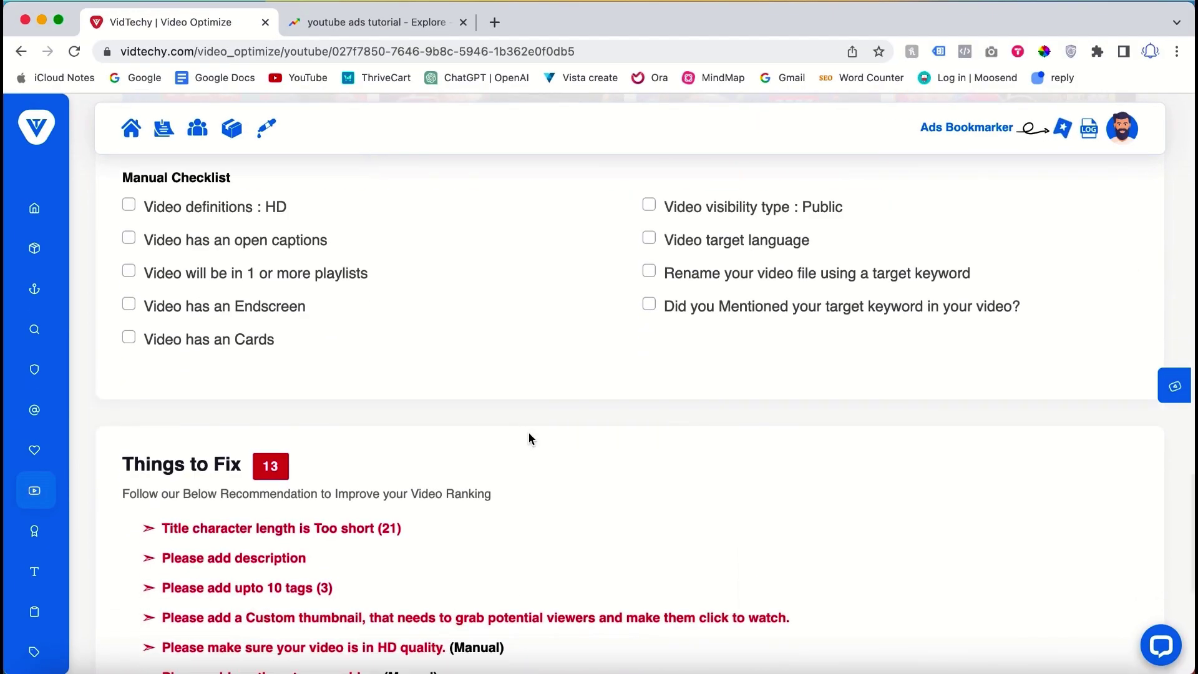
Highlight the Things to Fix heading and scroll through the project's checklist sections.
scroll(528, 435, "down", 1)
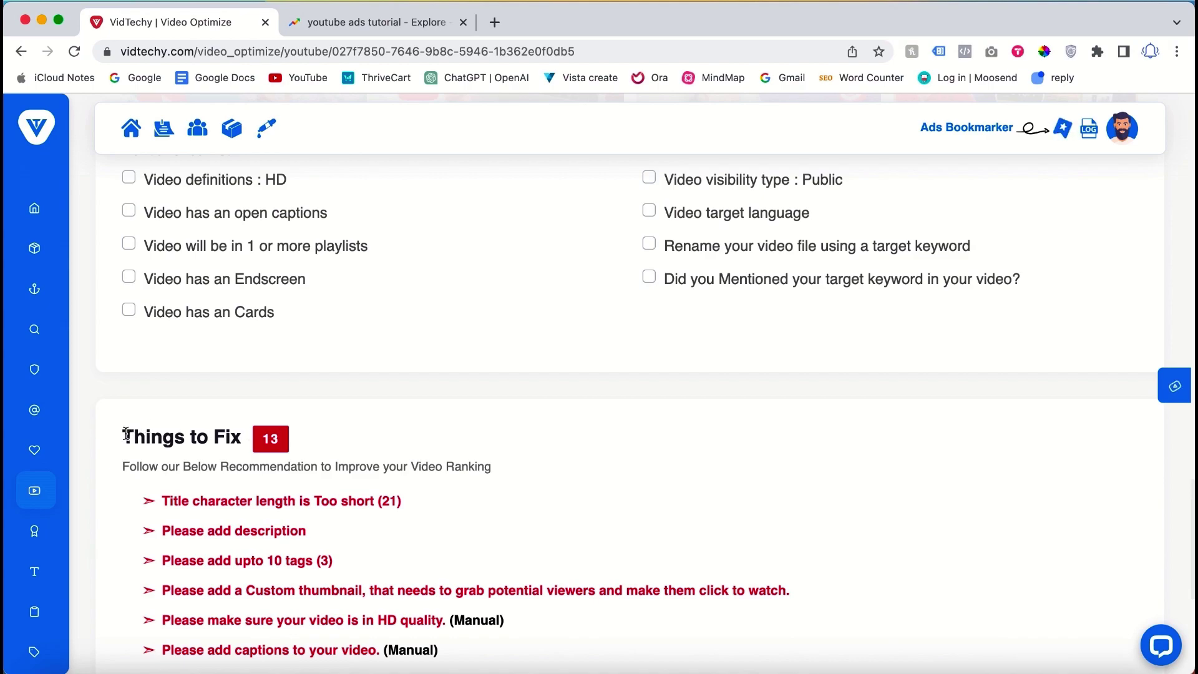
left_click_drag(126, 434, 234, 435)
scroll(238, 405, "down", 5)
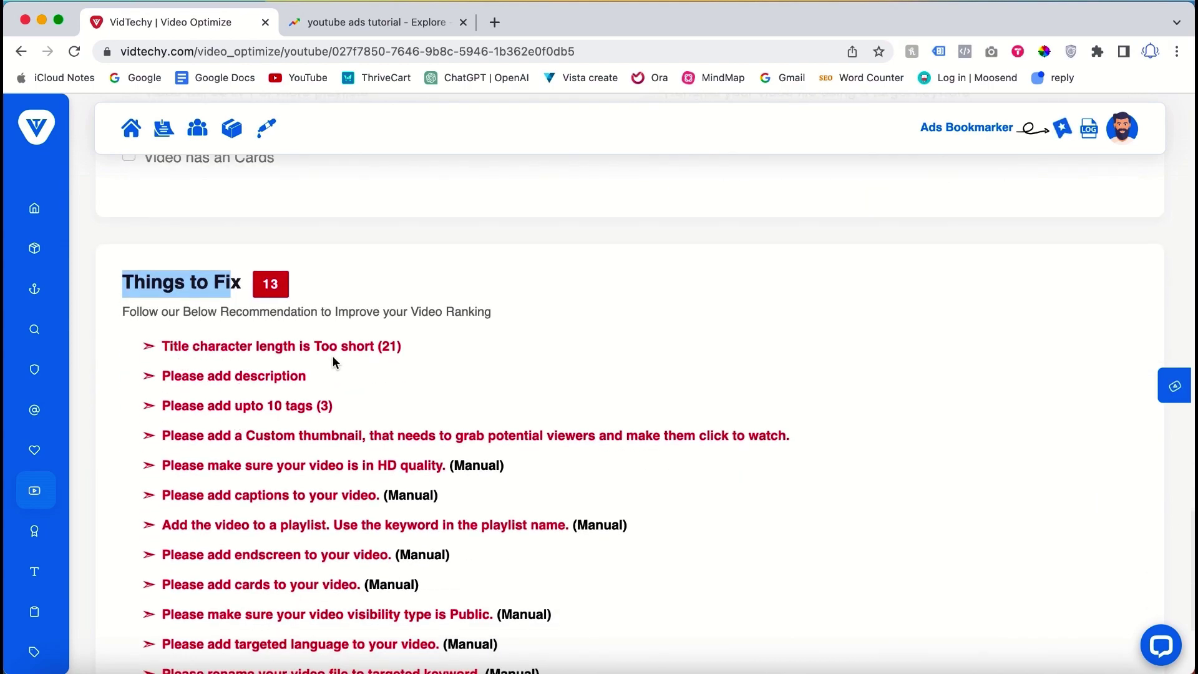
scroll(317, 481, "down", 5)
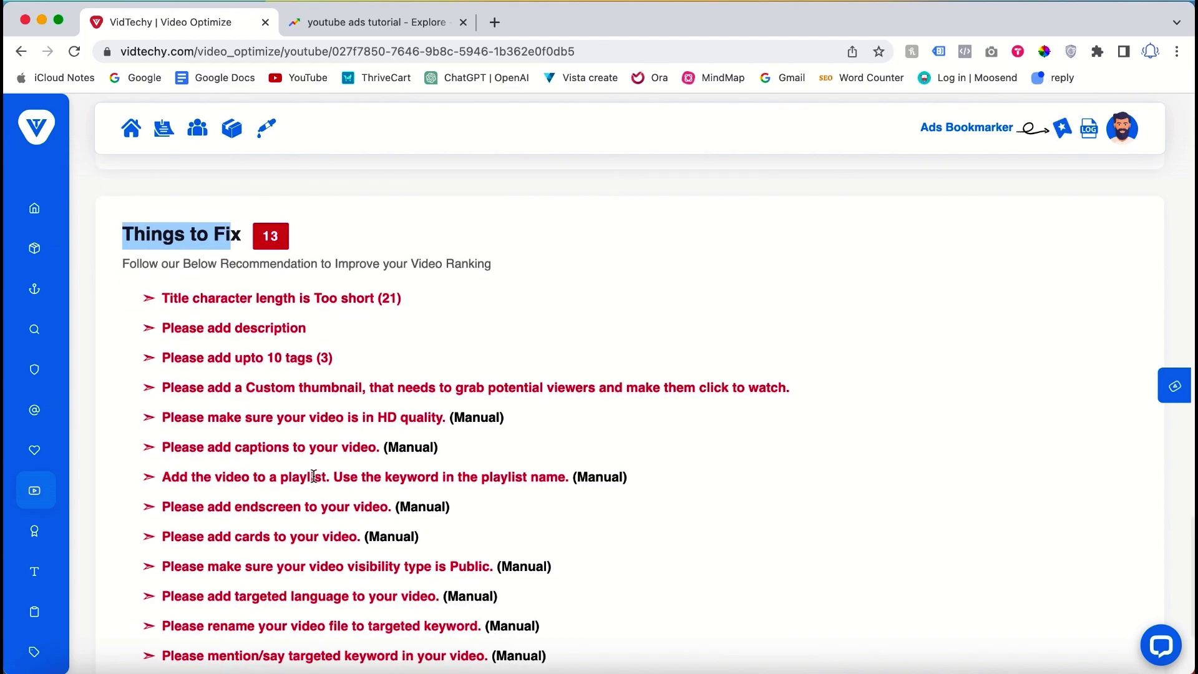
scroll(373, 526, "up", 15)
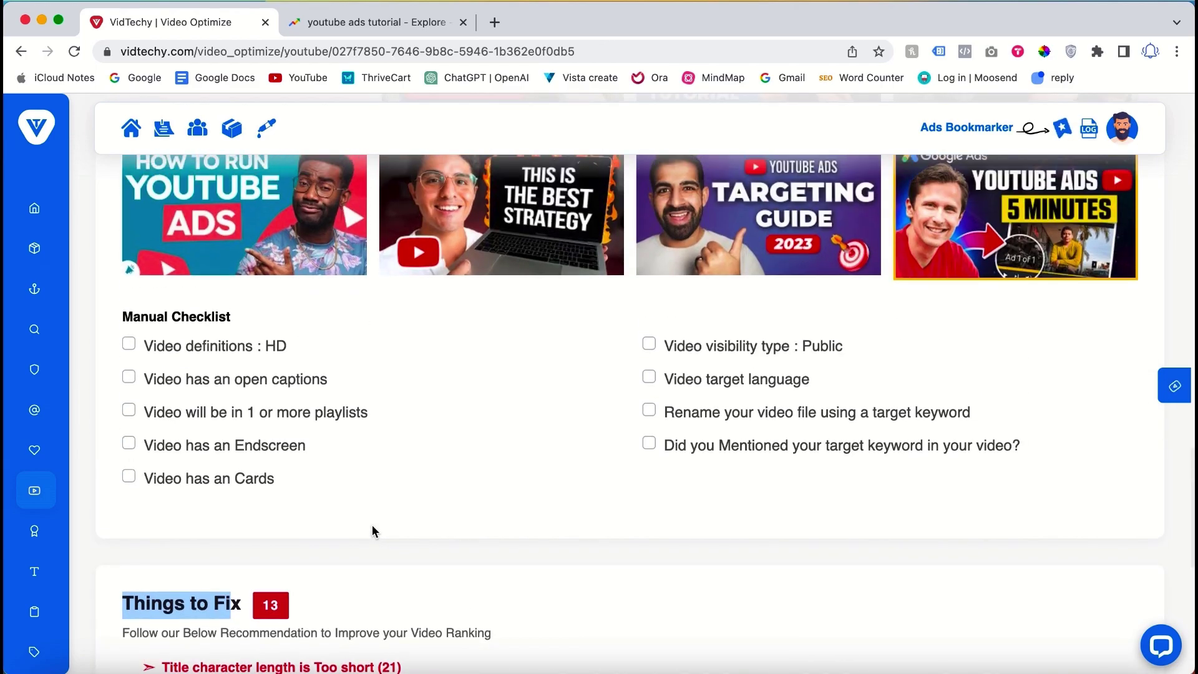
scroll(383, 405, "down", 8)
scroll(383, 404, "up", 20)
scroll(385, 407, "up", 20)
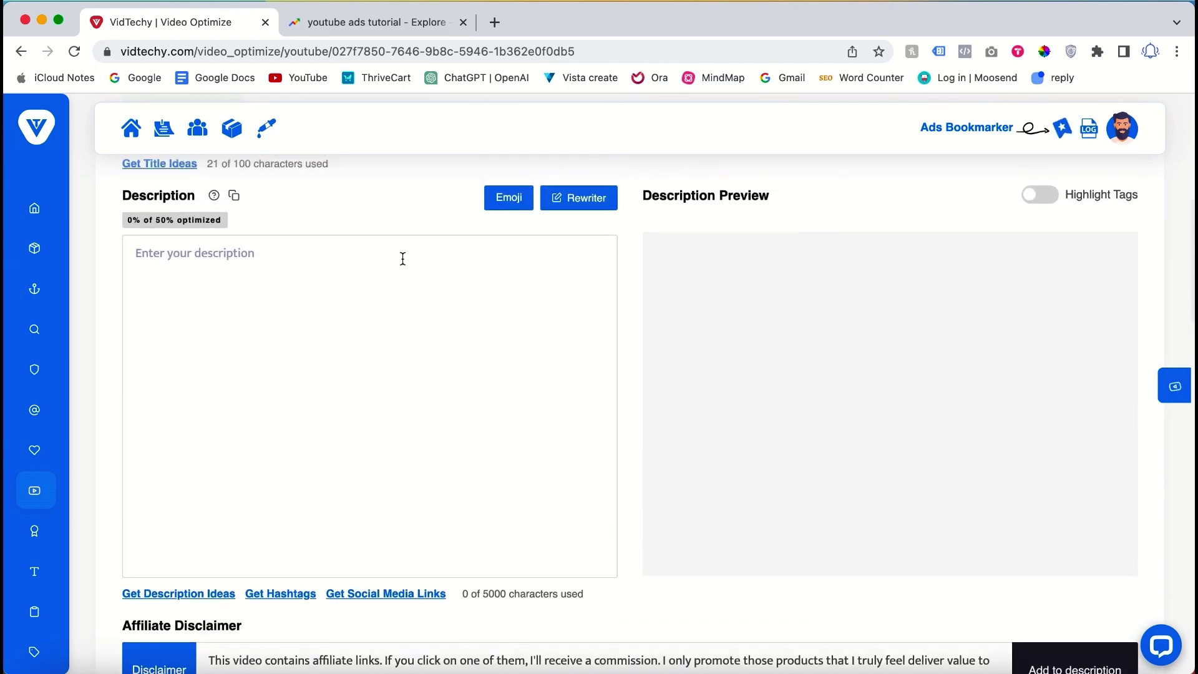
Open the project's Additional Details step and scroll through its Script Planning fields.
left_click(866, 368)
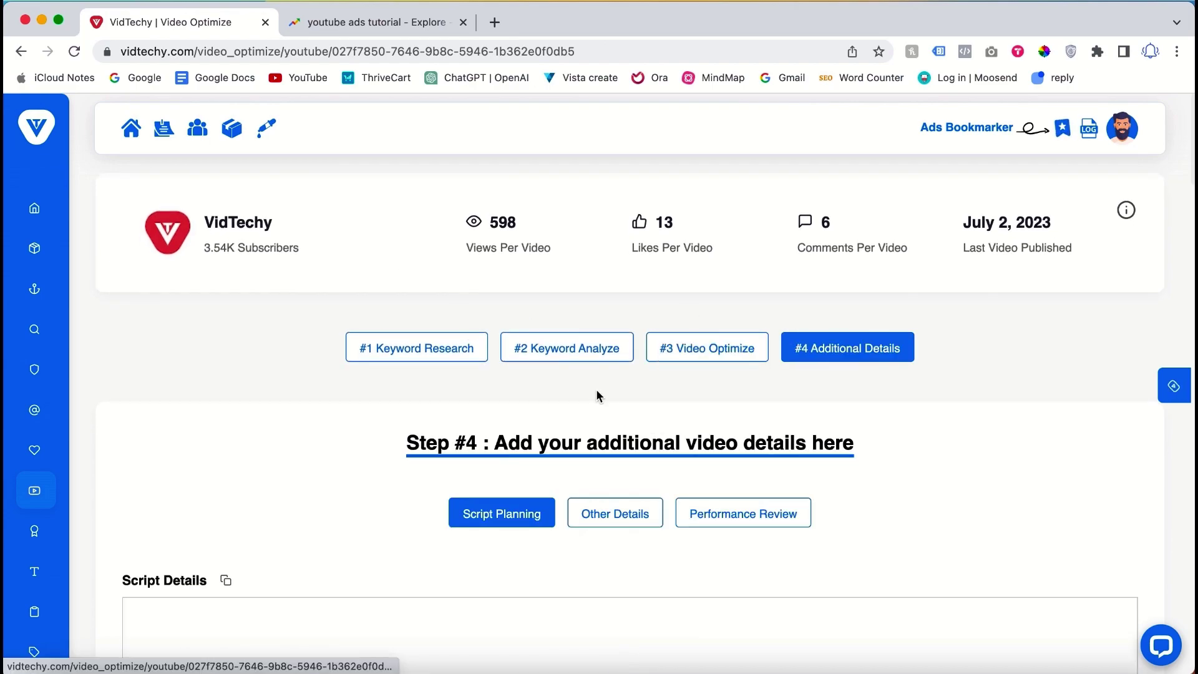
scroll(587, 394, "down", 12)
scroll(576, 397, "down", 8)
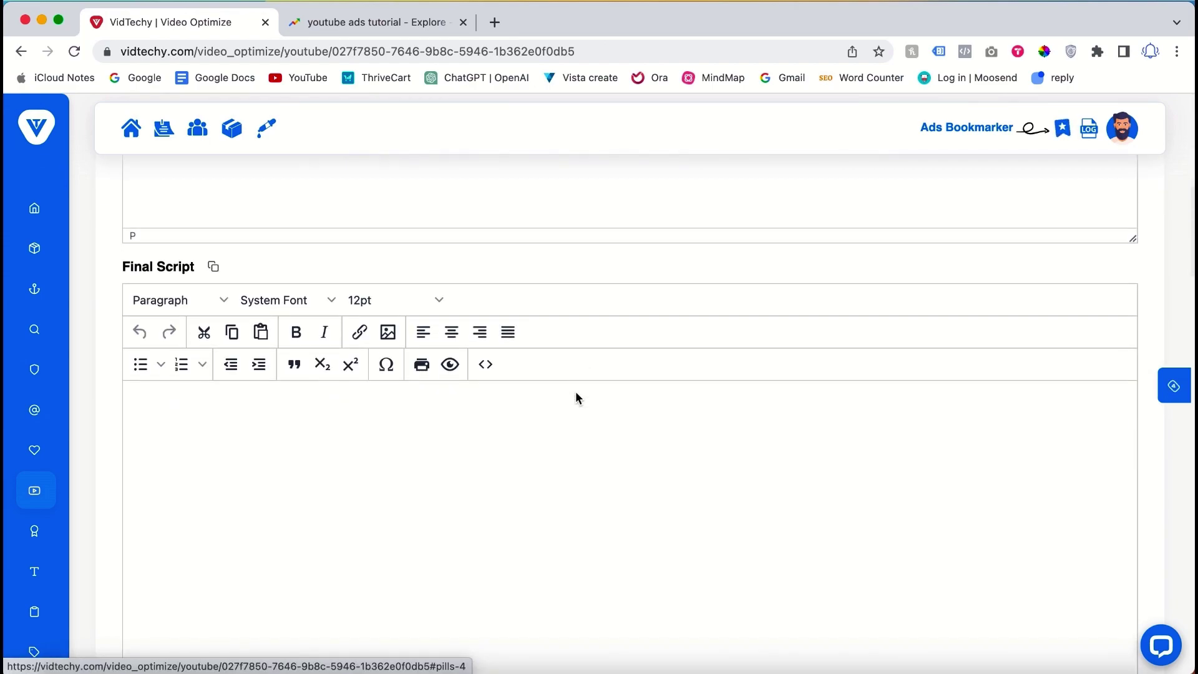
scroll(575, 398, "up", 10)
scroll(574, 403, "down", 1)
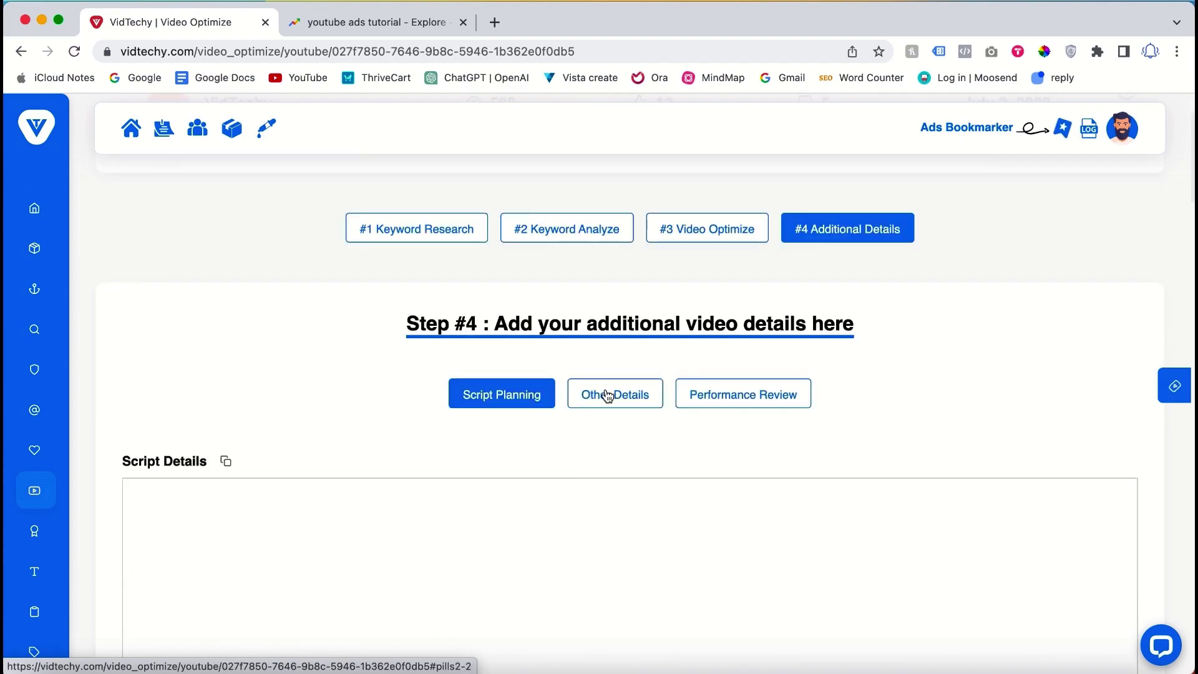
Switch to Other Details to see the empty Video Category, Publish Date and Thumbnail Ideas fields.
left_click(608, 394)
scroll(583, 476, "down", 4)
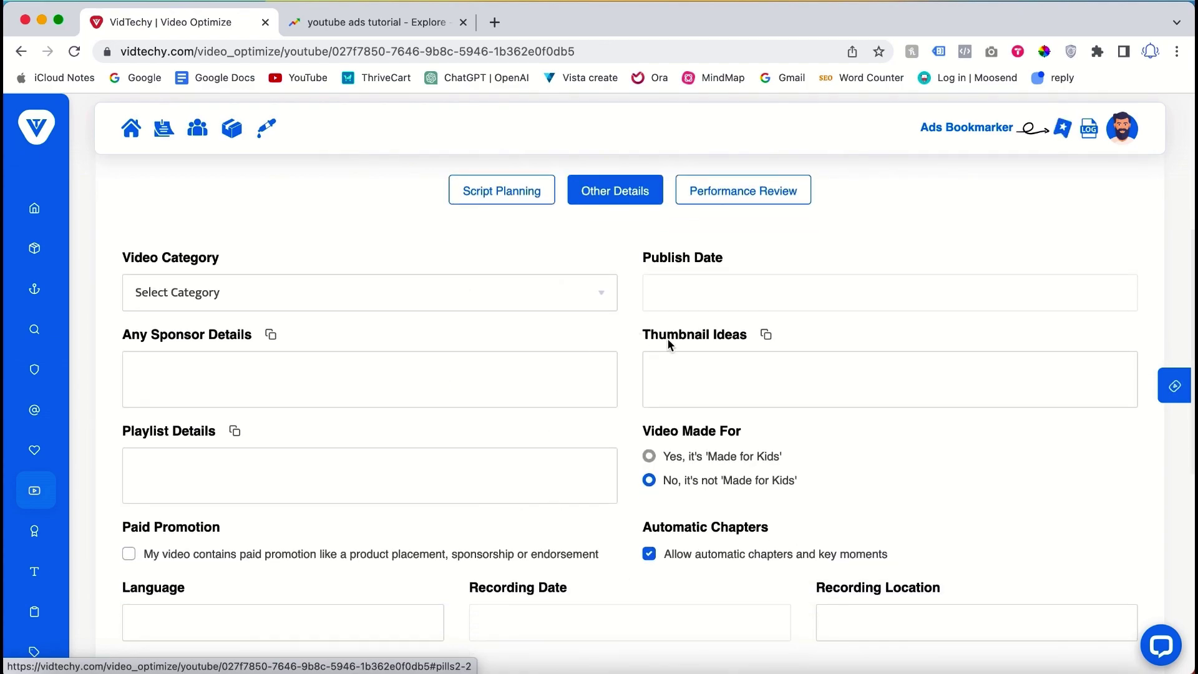
scroll(663, 508, "up", 5)
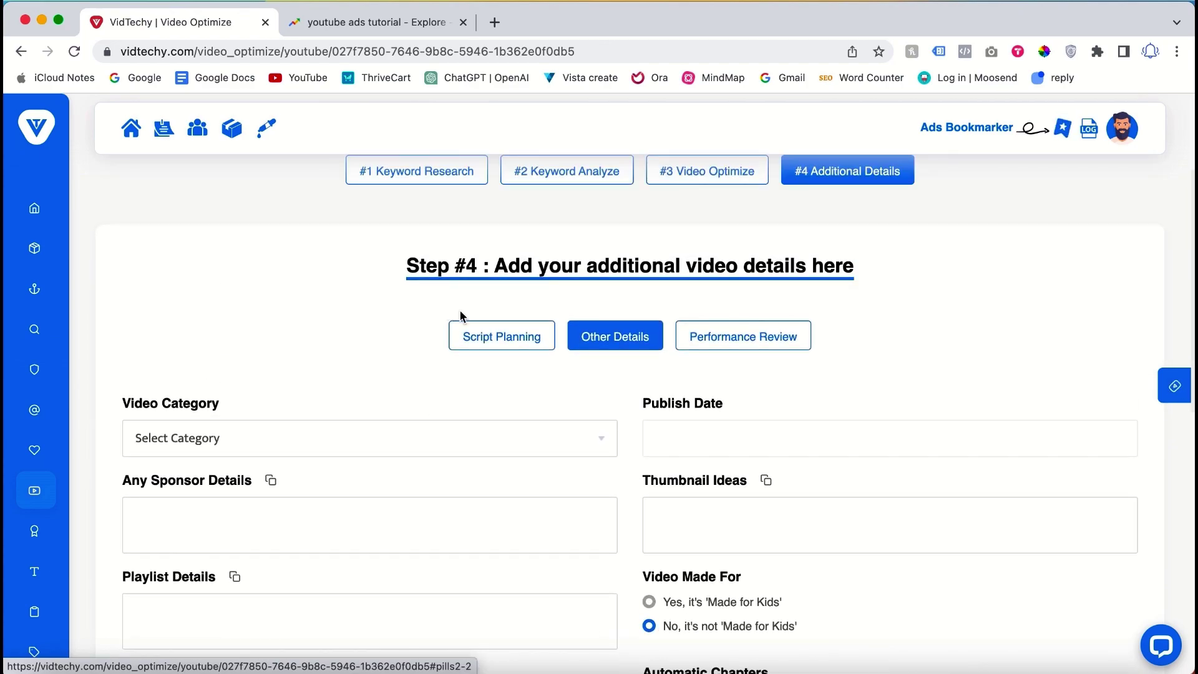
Open the 'how to get advanced features on youtube' project from Video Optimize and scroll its description.
mouse_move(6, 488)
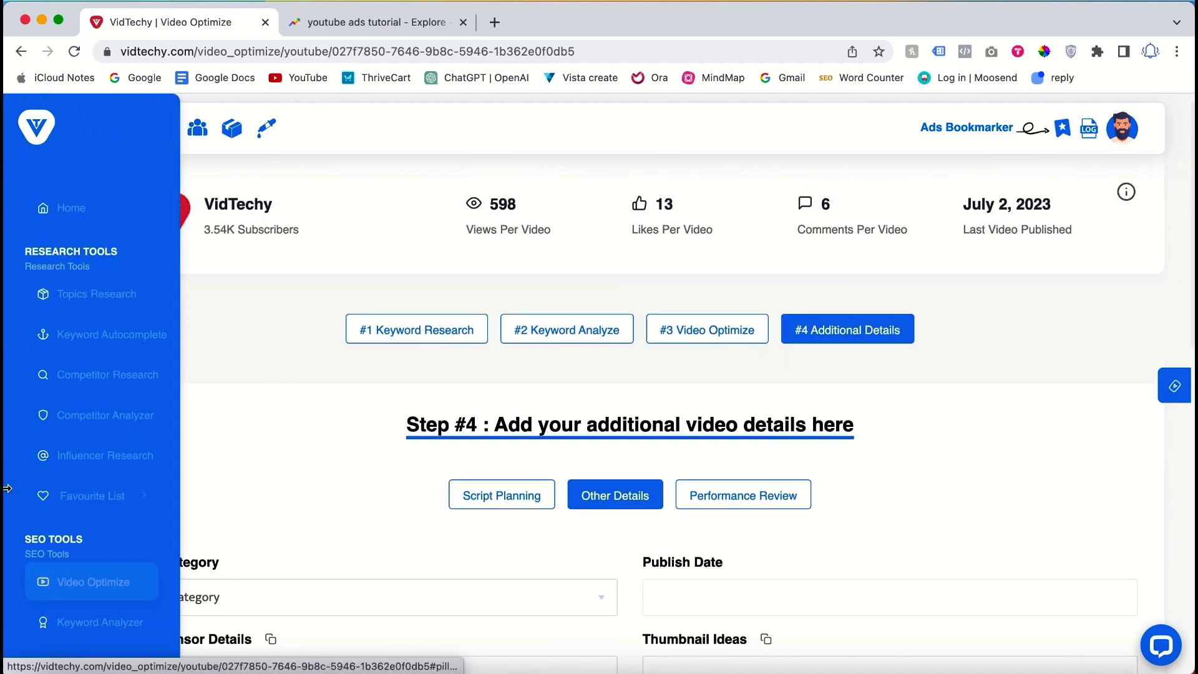
left_click(103, 582)
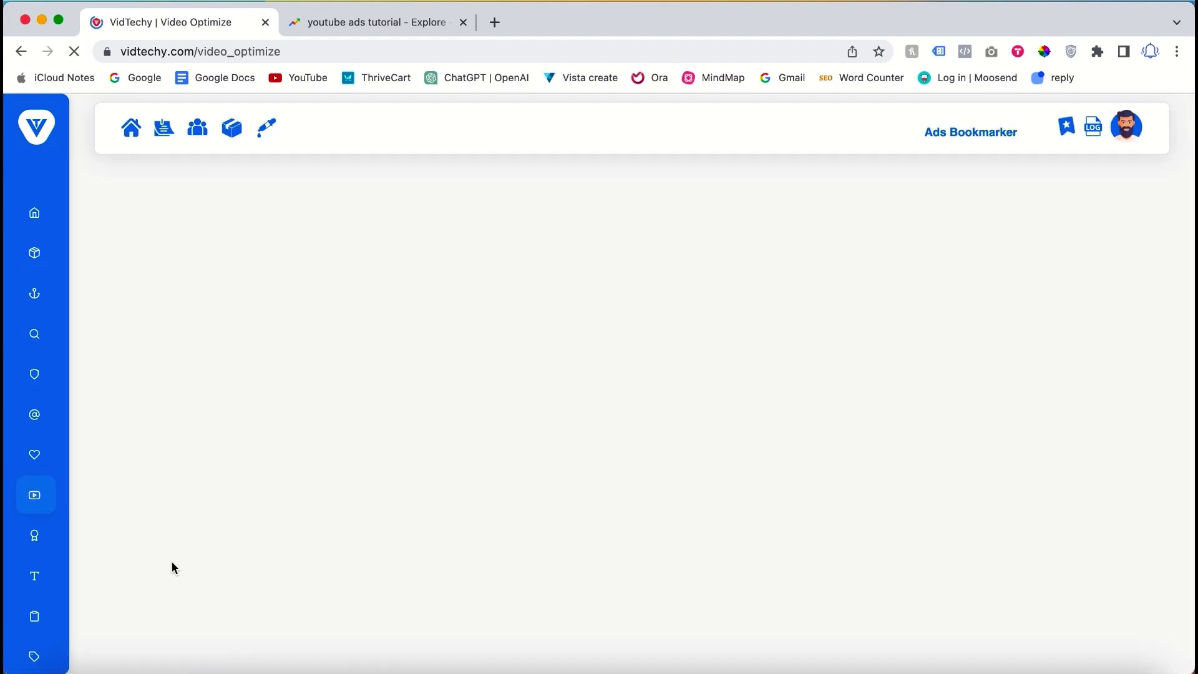
left_click(427, 424)
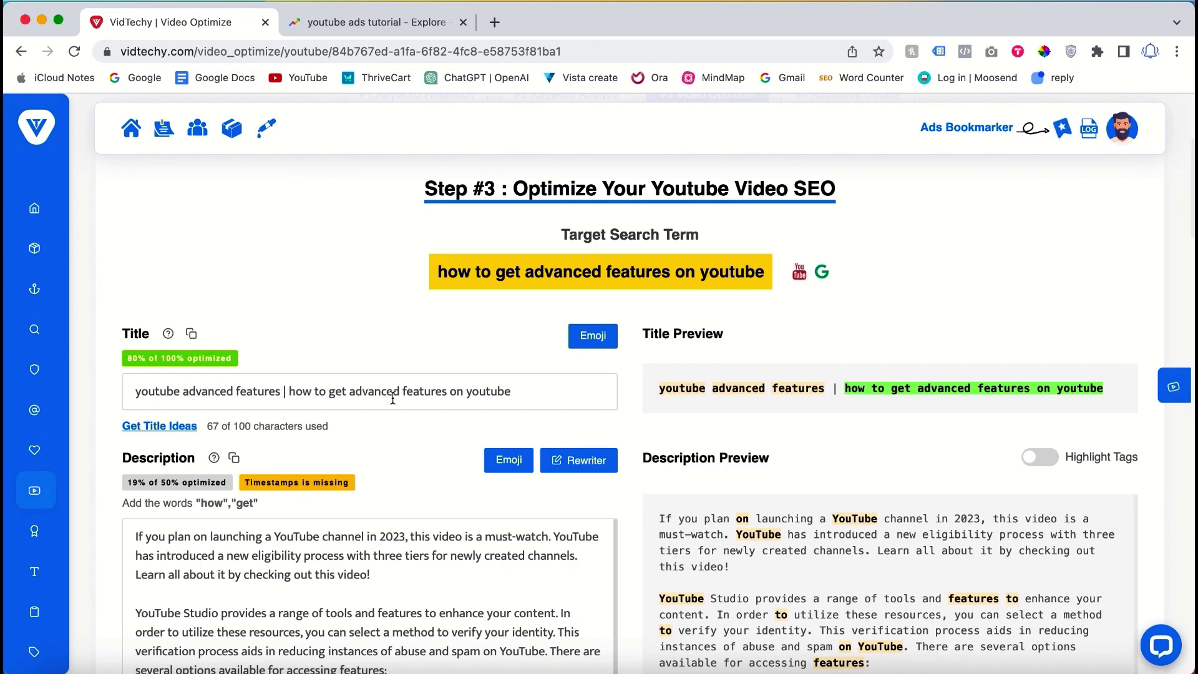
scroll(200, 418, "down", 3)
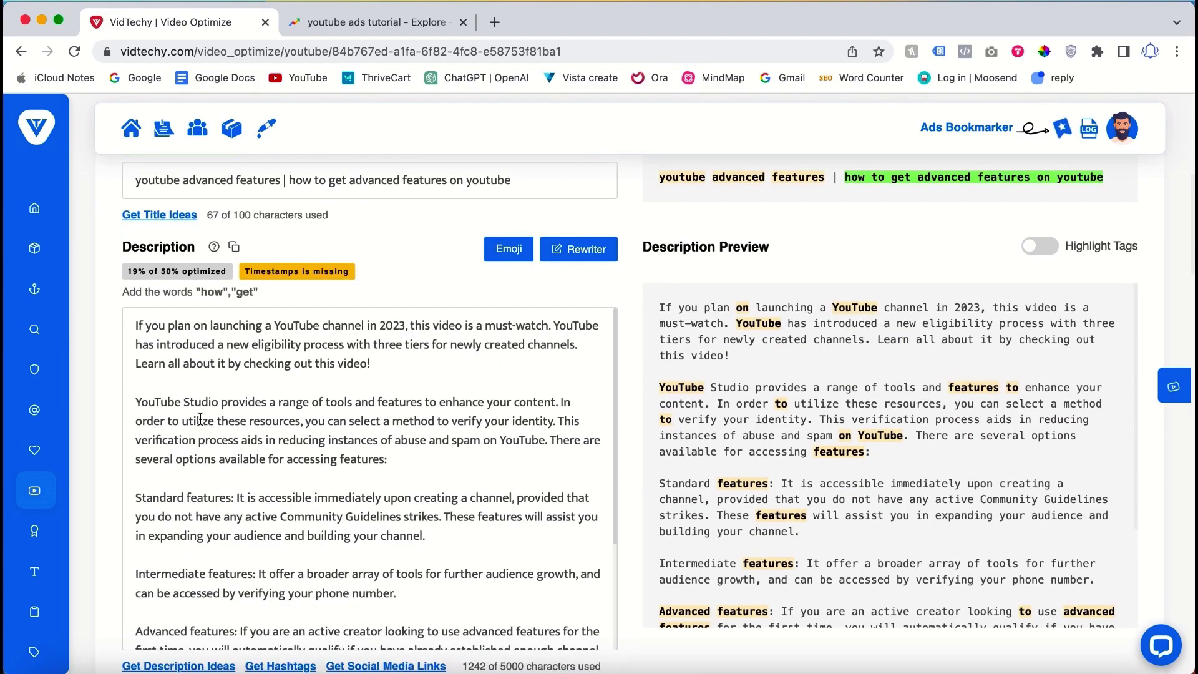
scroll(236, 312, "down", 4)
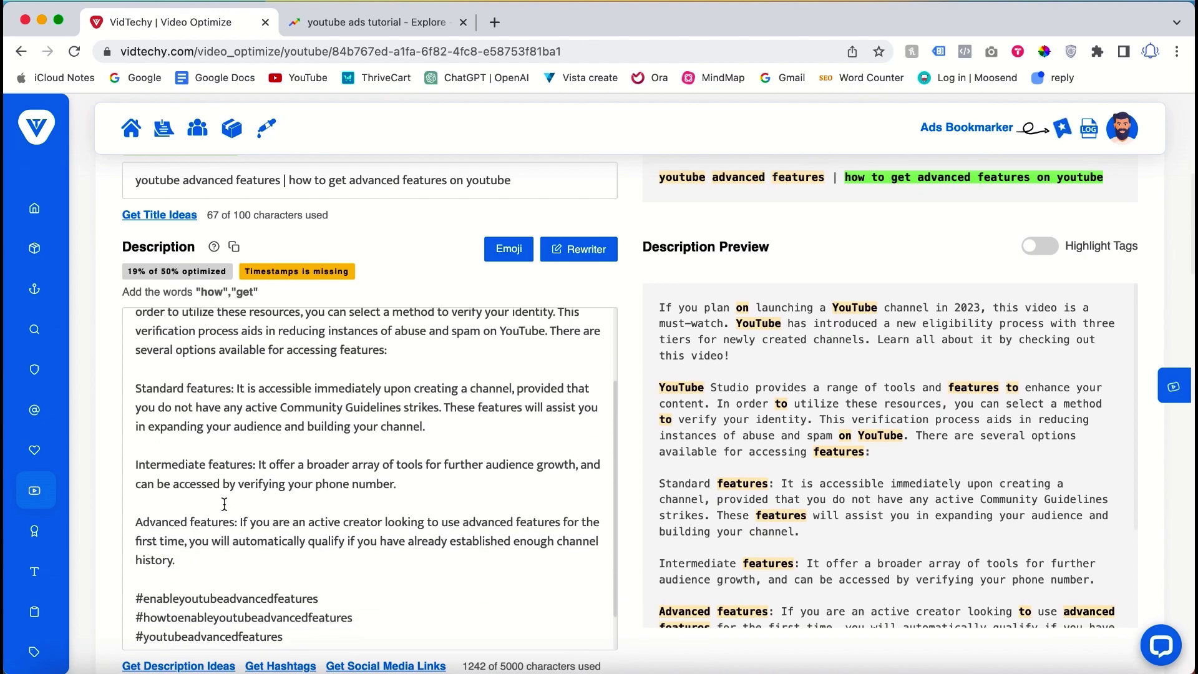
Search YouTube for 'how to get advanced features on youtube' and browse the results.
type("an")
type("ce")
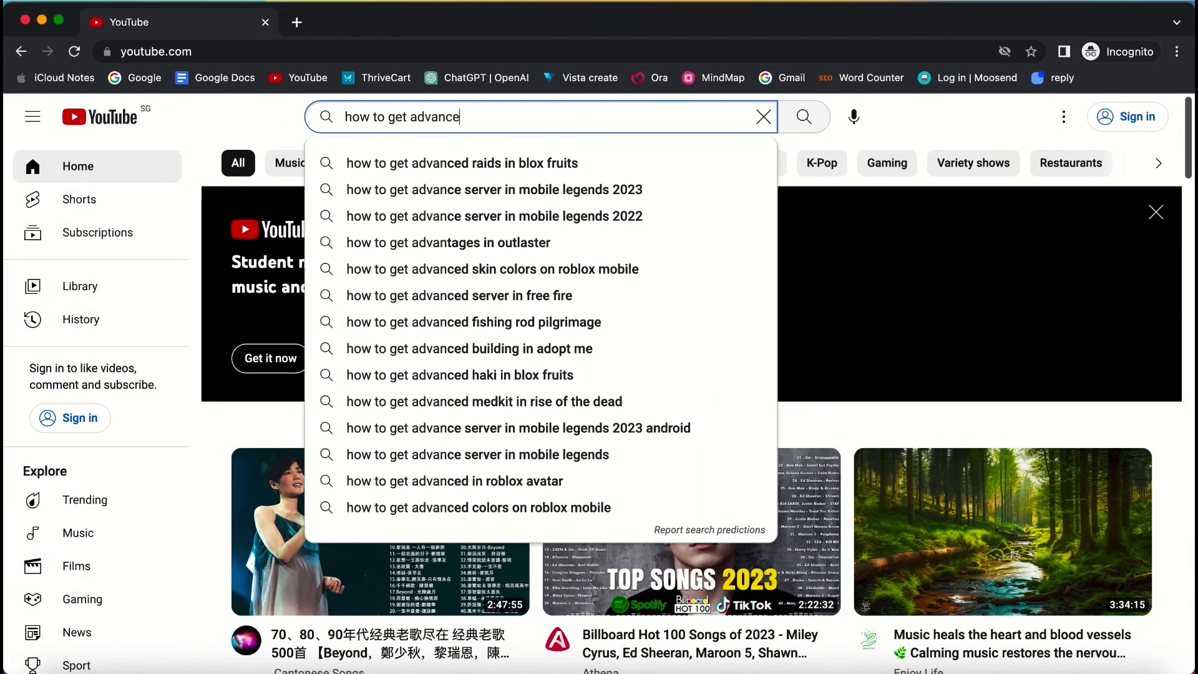
type("d fea")
left_click(620, 165)
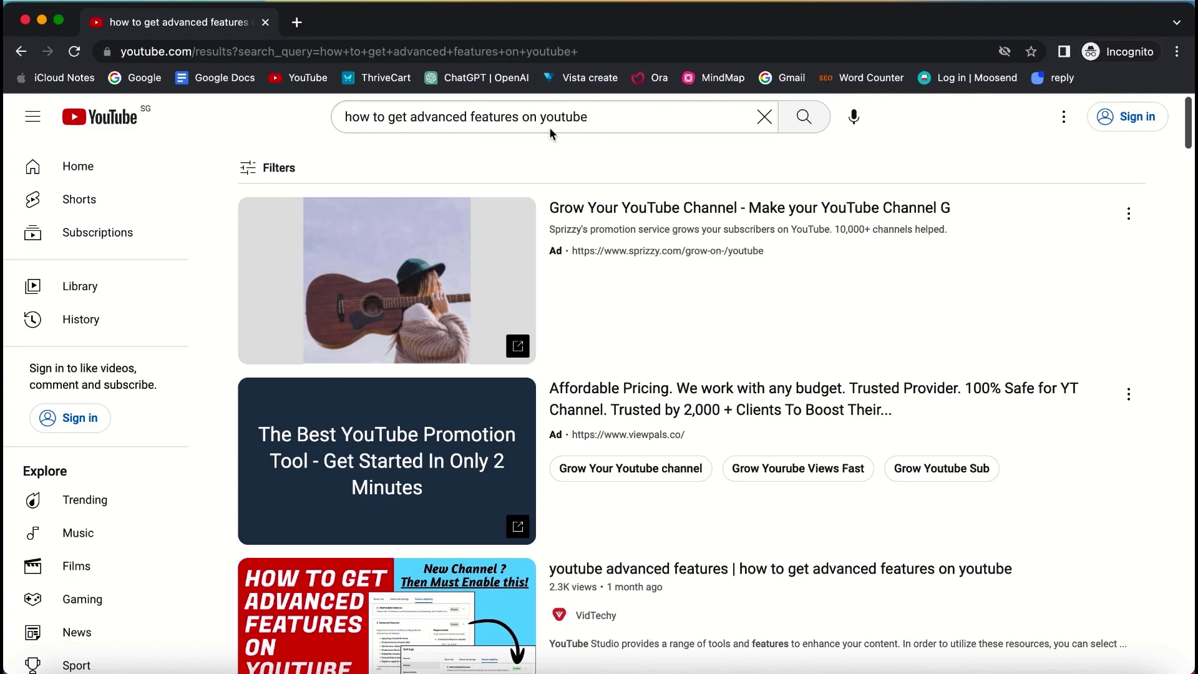
scroll(536, 331, "down", 2)
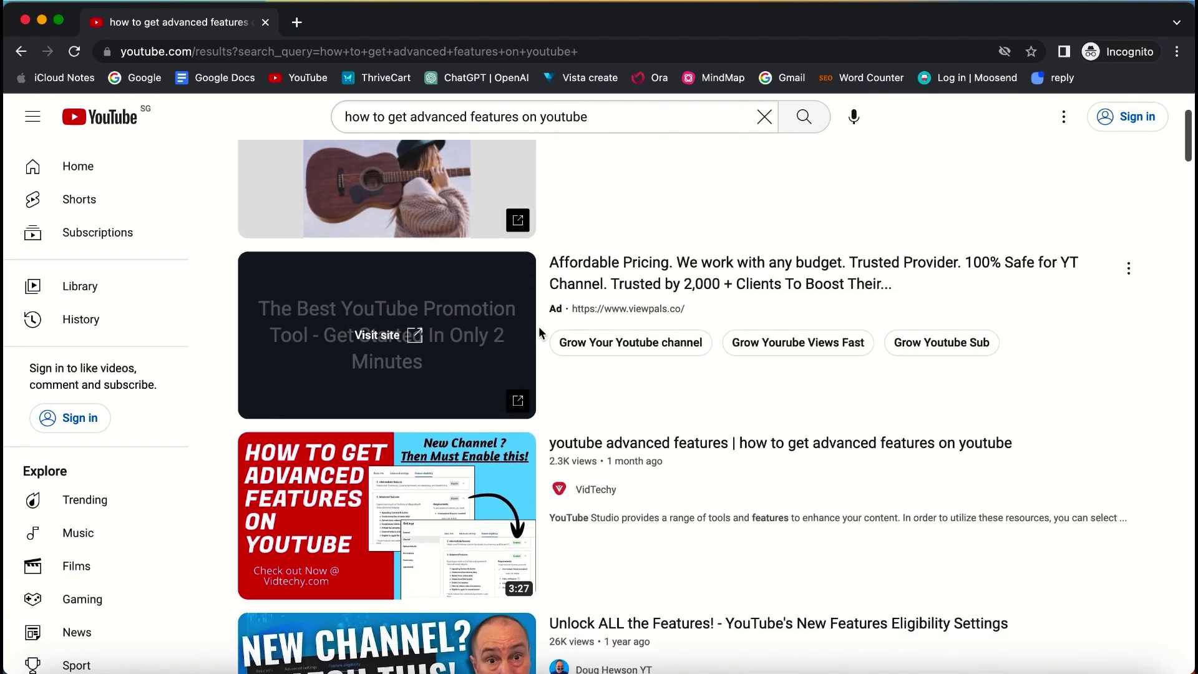
scroll(568, 318, "down", 3)
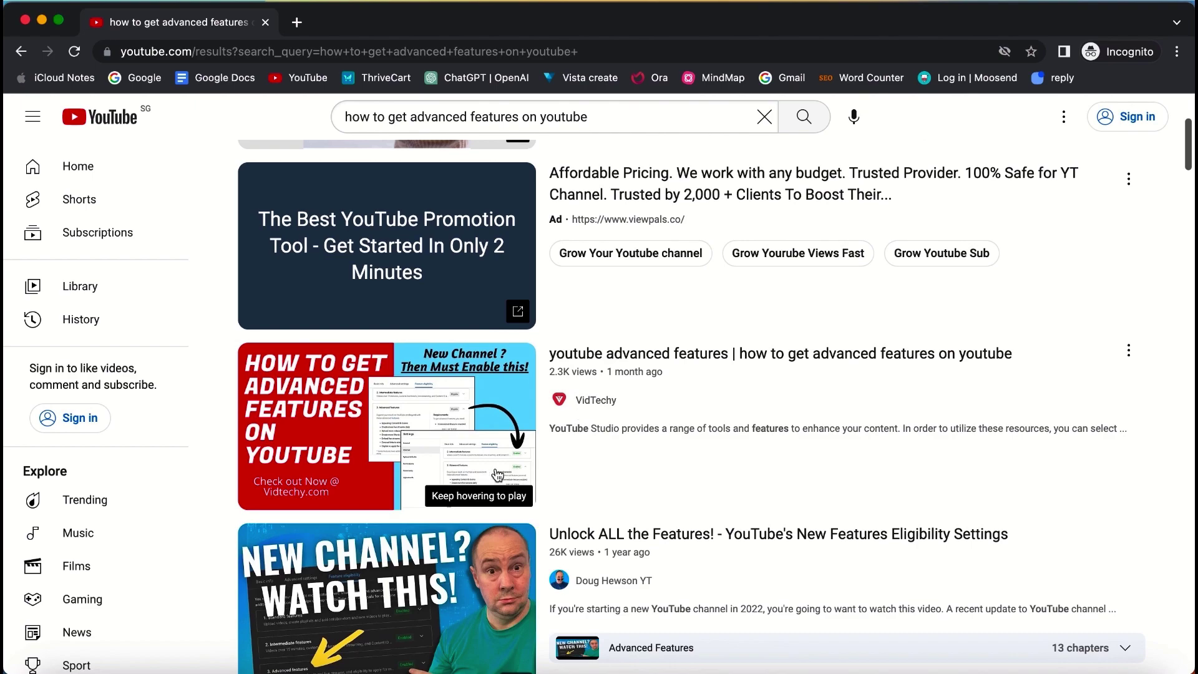
mouse_move(557, 394)
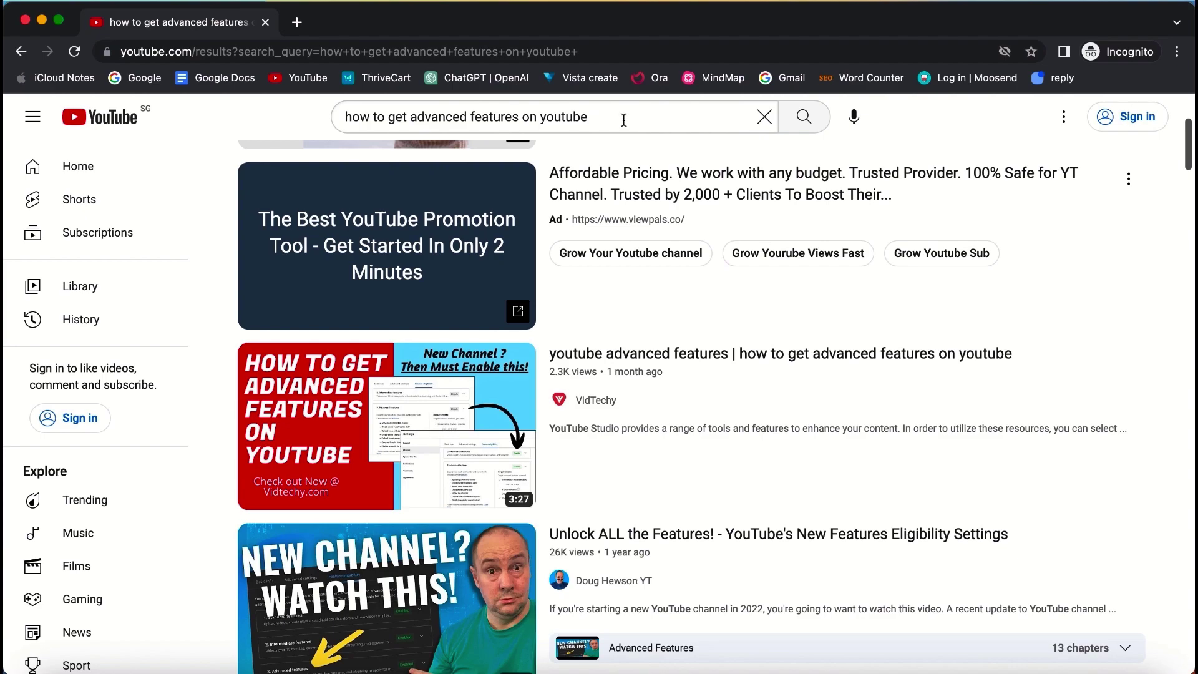
Replace the query with 'youtube advanced features' and check that VidTechy's video ranks first after an ad.
left_click_drag(623, 119, 293, 112)
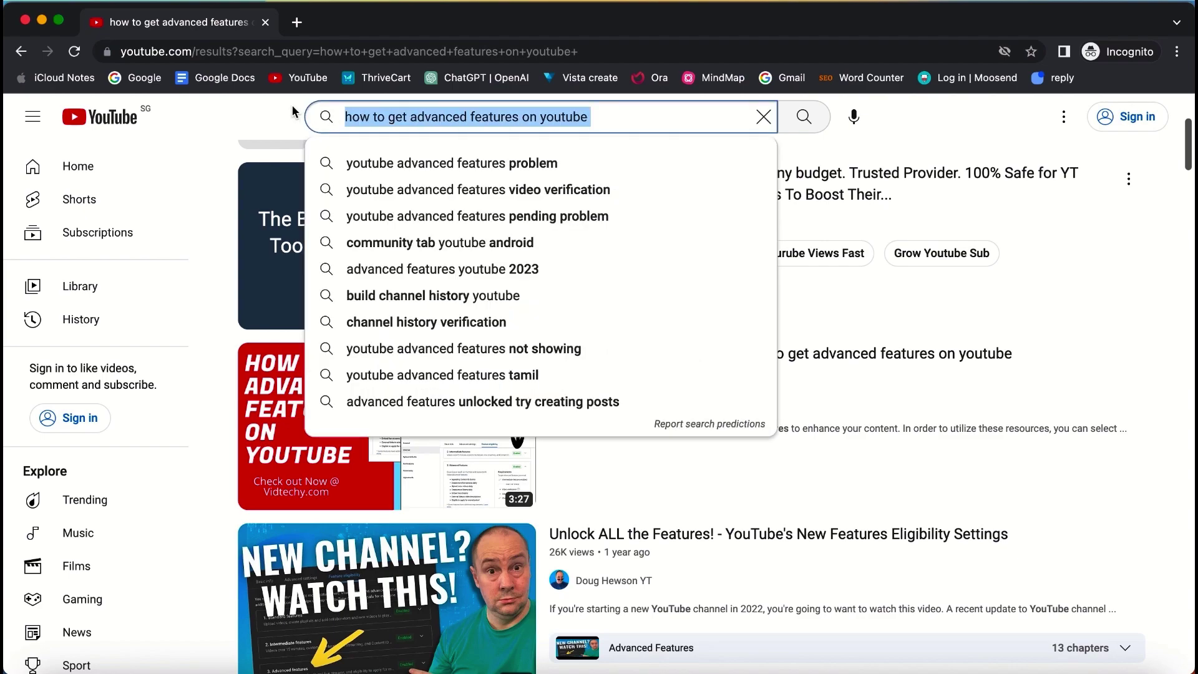
type("youtube adv")
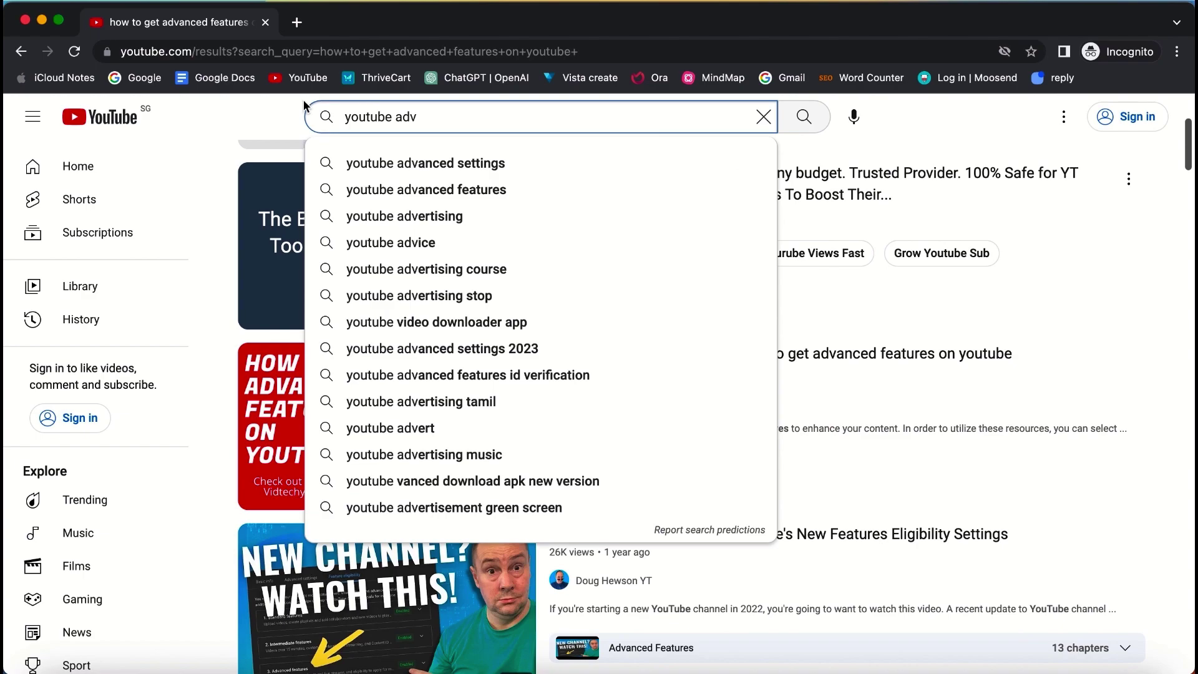
left_click(358, 189)
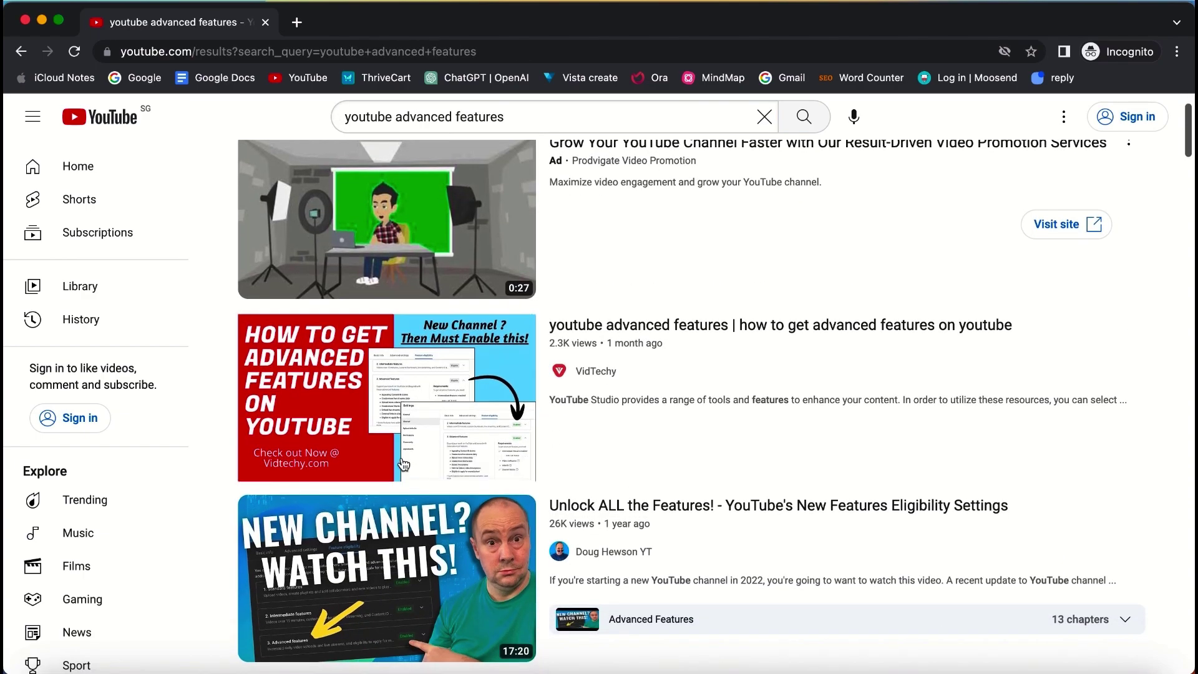
mouse_move(598, 415)
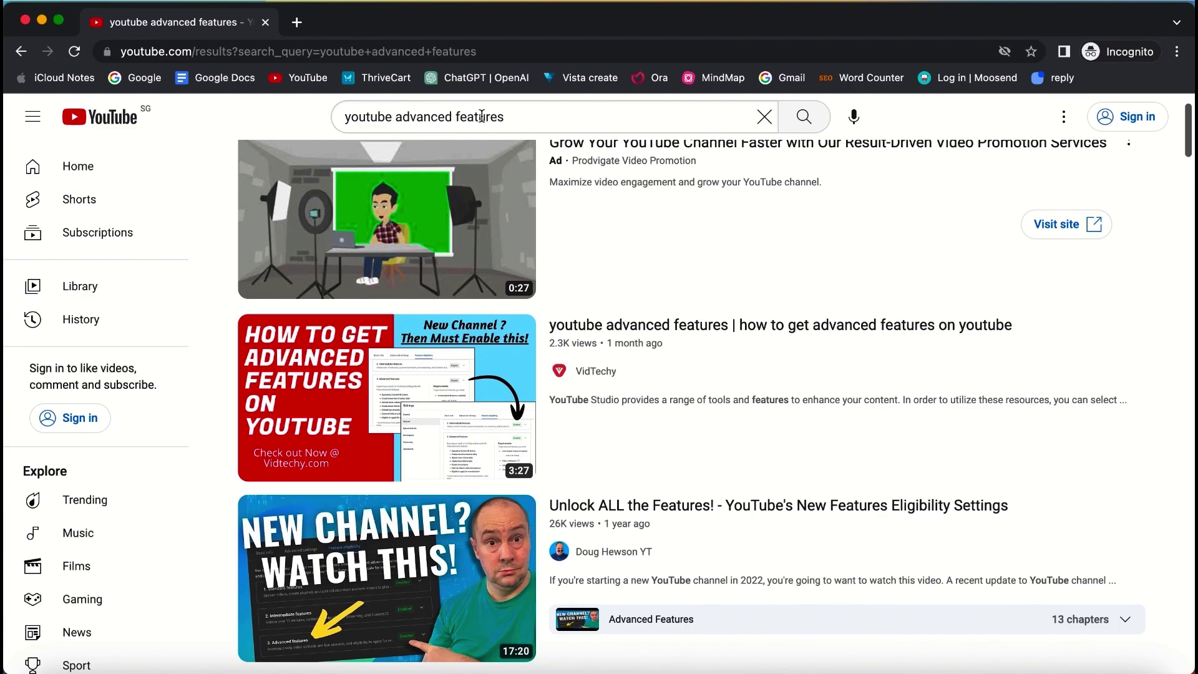
mouse_move(583, 342)
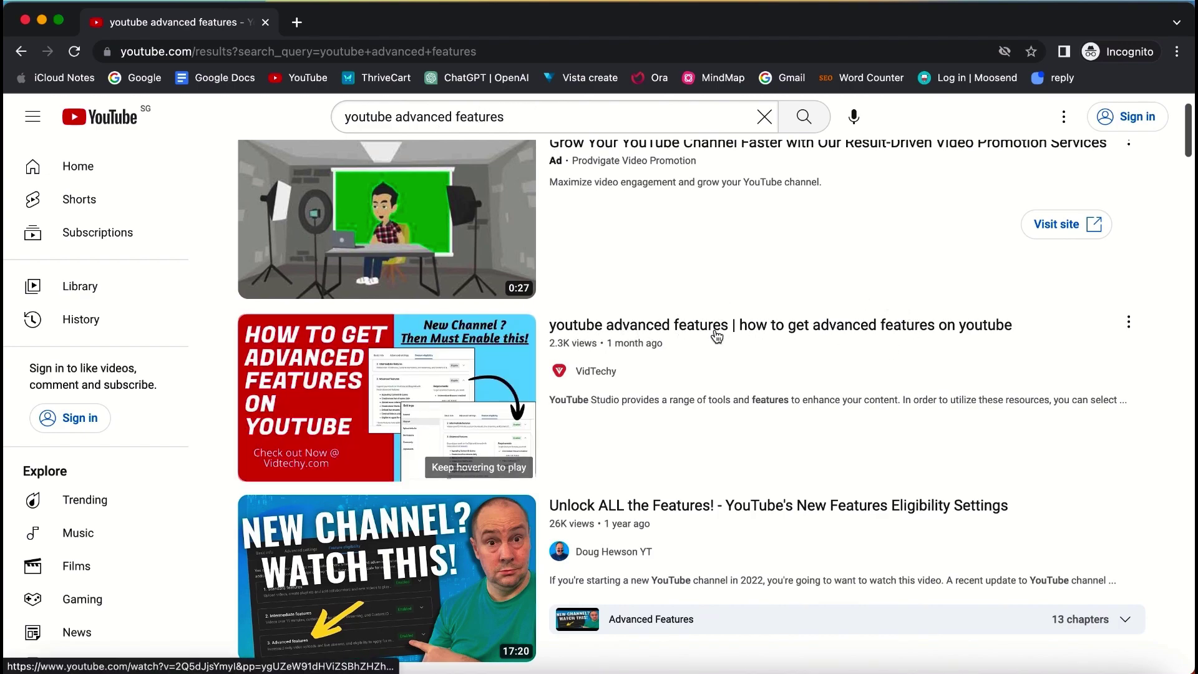
mouse_move(717, 337)
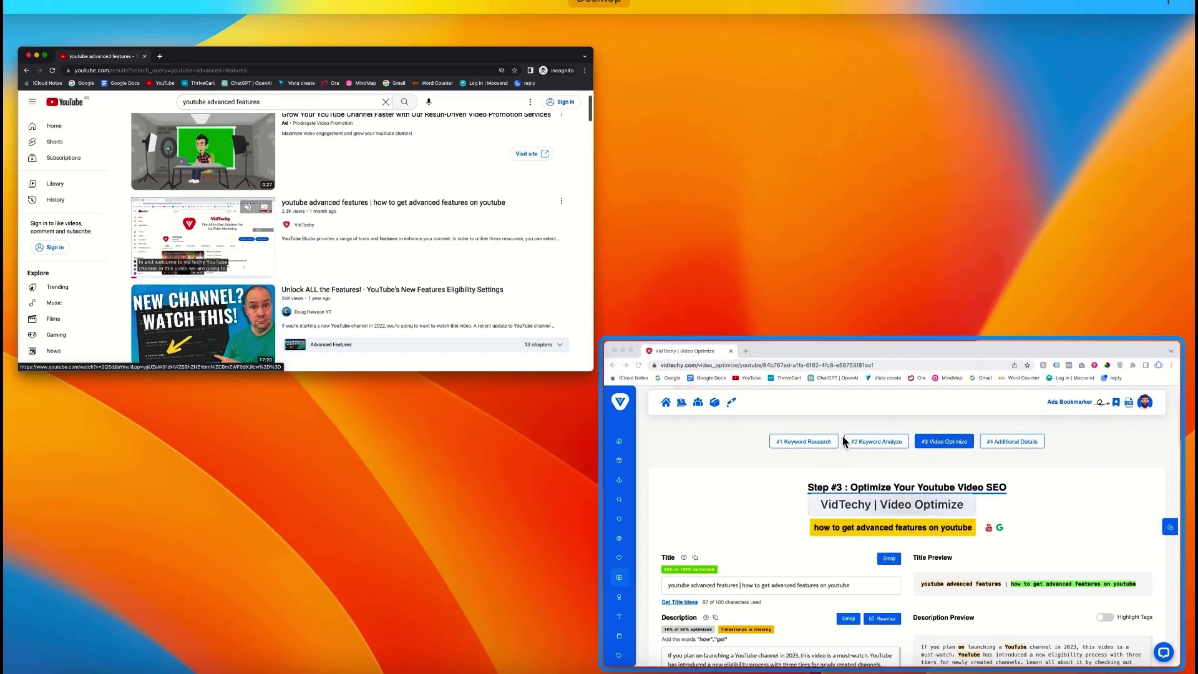
Return to VidTechy's Step #3 showing the title at 80% optimized and description at 19%.
left_click(841, 436)
scroll(731, 402, "up", 1)
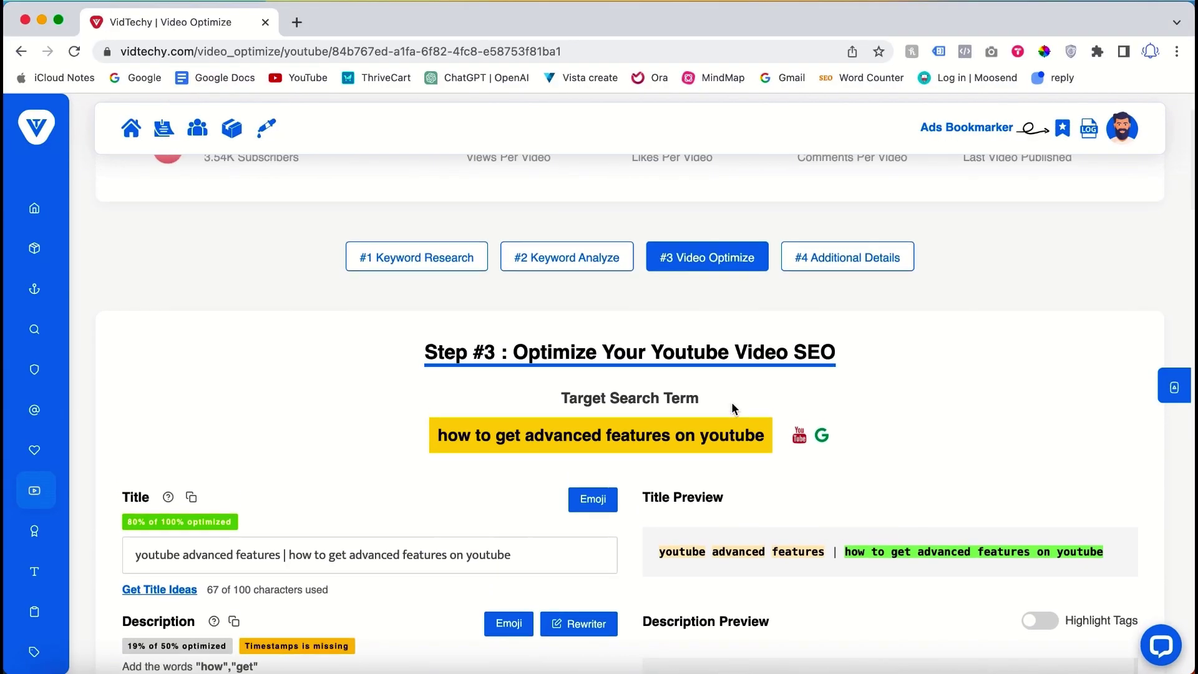
scroll(726, 437, "down", 2)
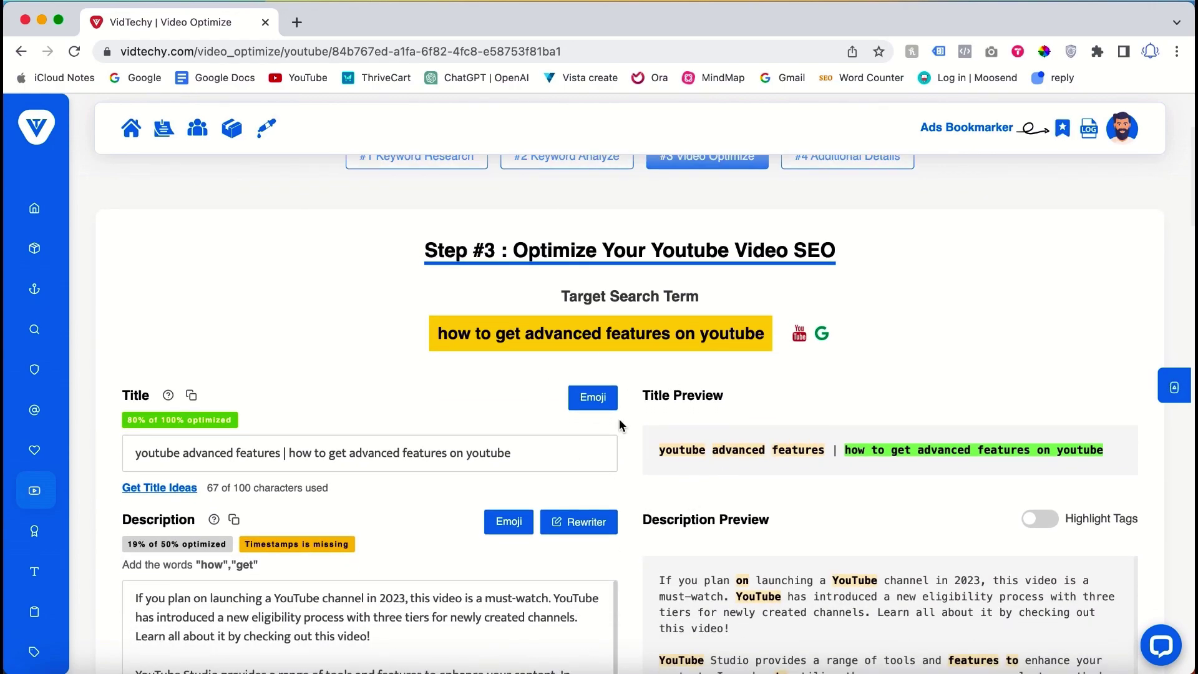
scroll(619, 418, "down", 2)
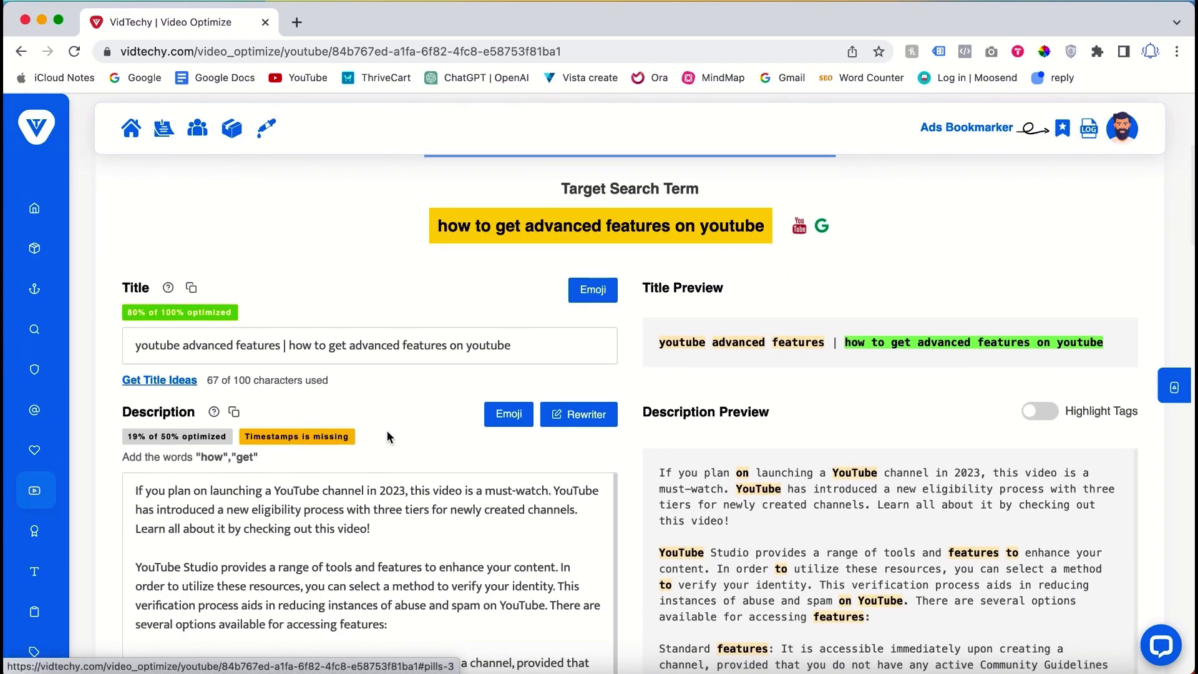